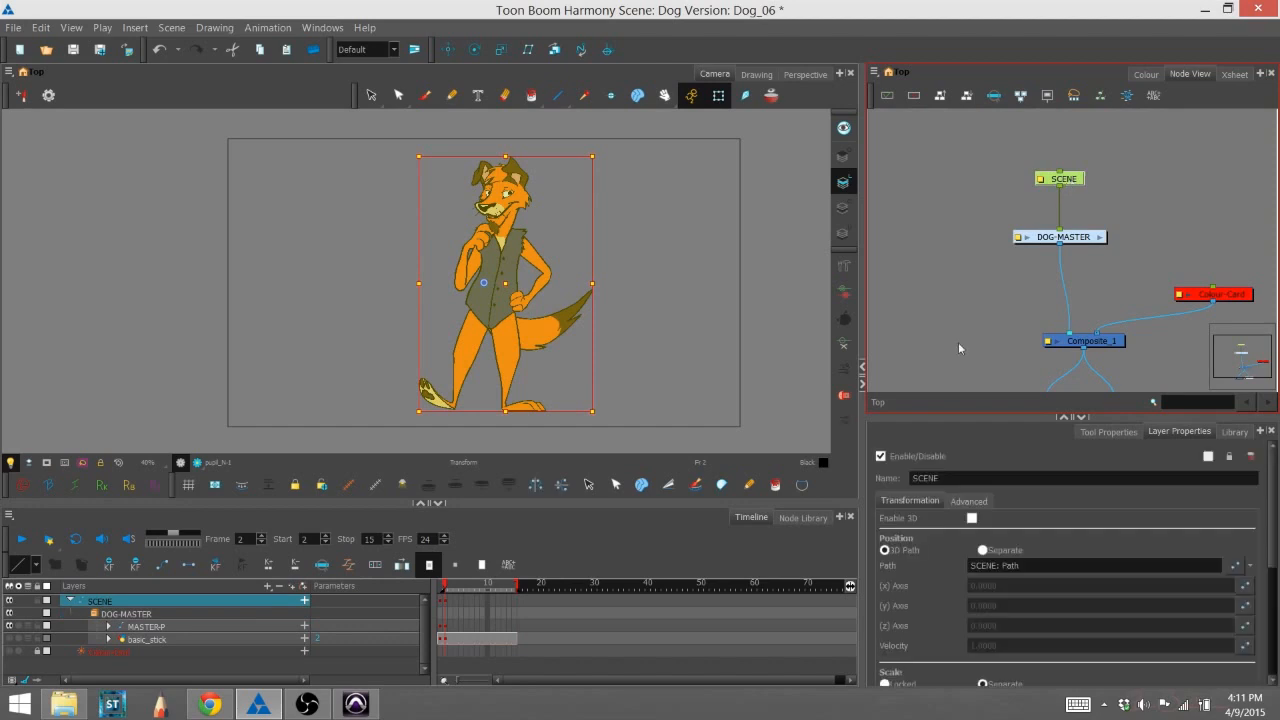
# Find the Cutter node in the node library and add it to the node network beside the DOG-MASTER cable
pyautogui.click(934, 276)
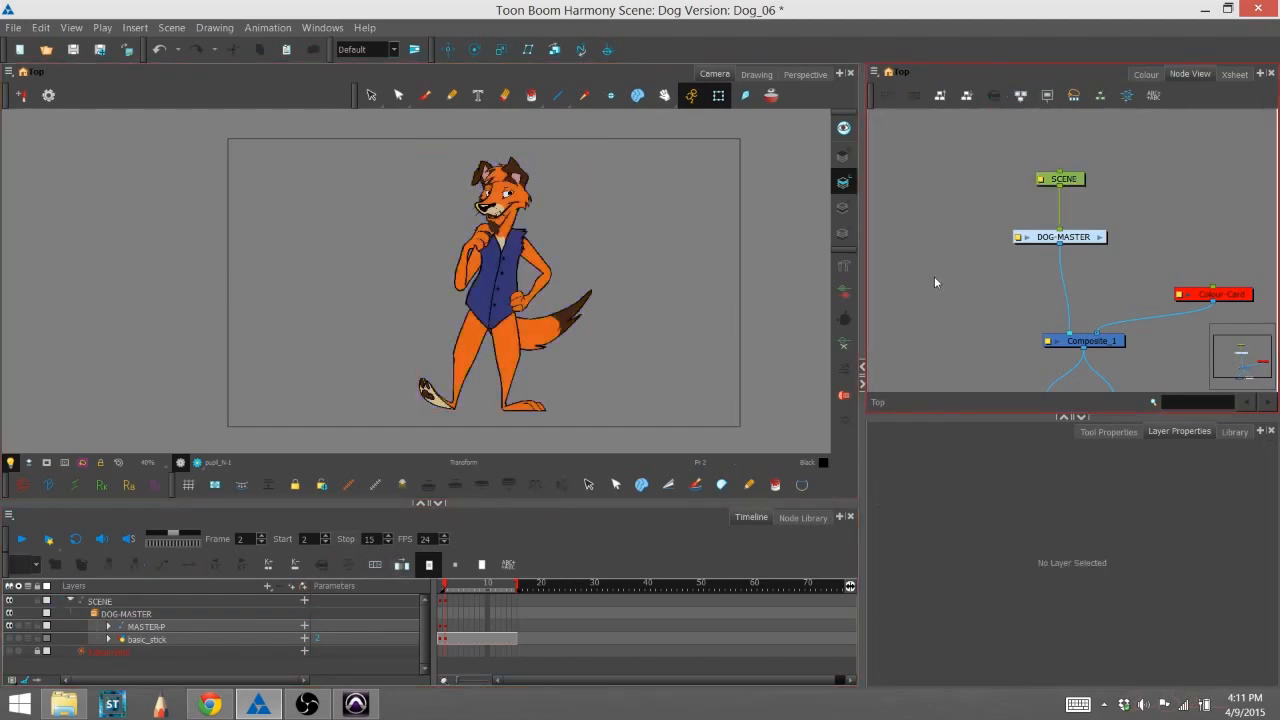
pyautogui.click(810, 518)
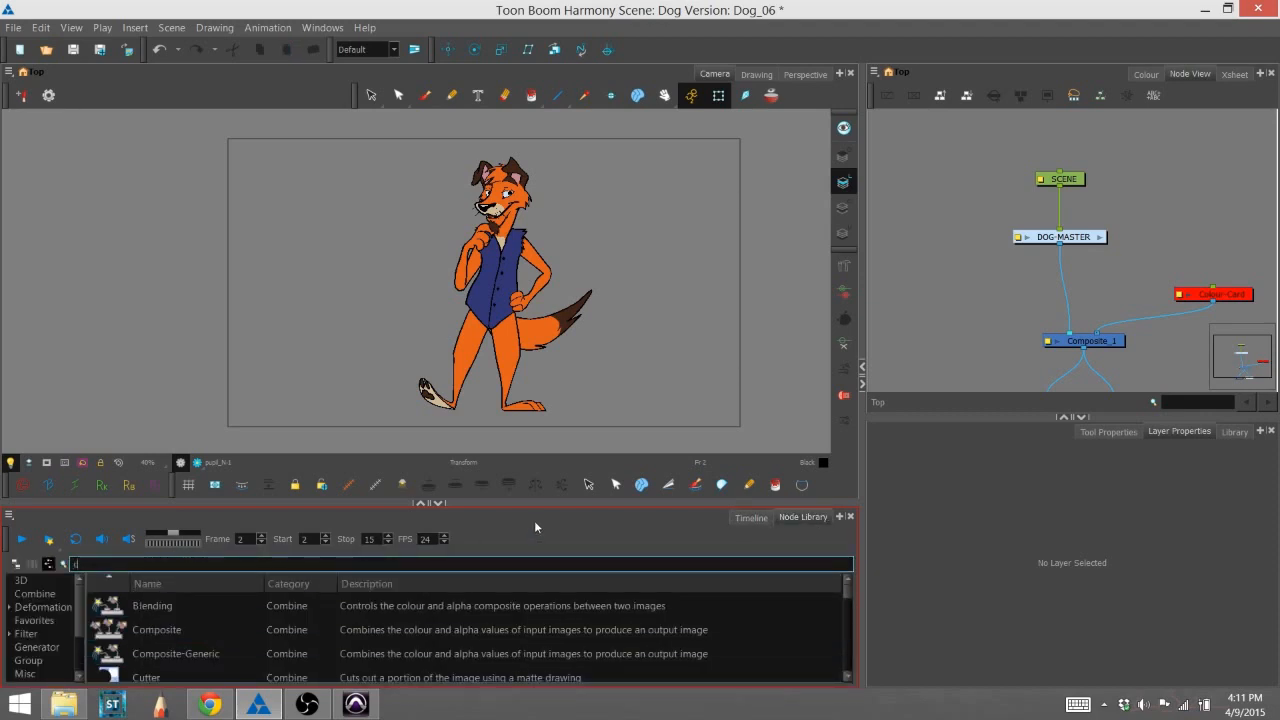
pyautogui.write('cutter')
pyautogui.click(317, 608)
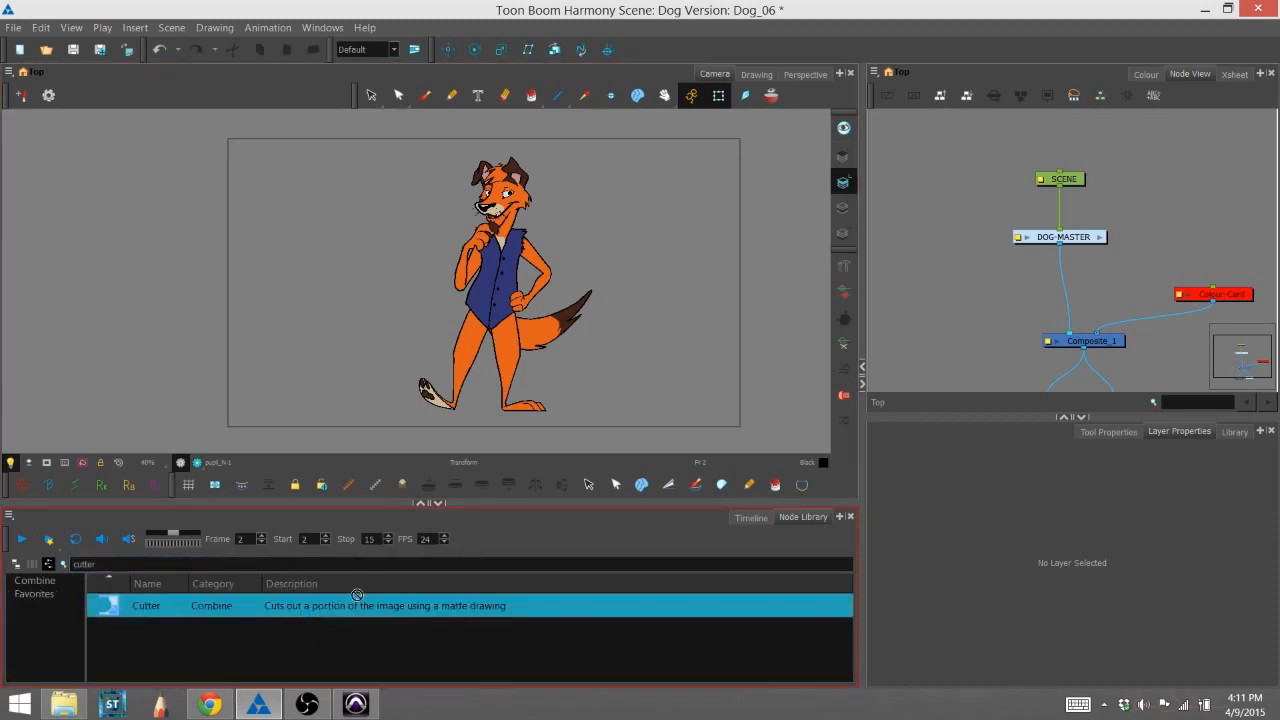
pyautogui.moveTo(1009, 291); pyautogui.dragTo(1011, 291)
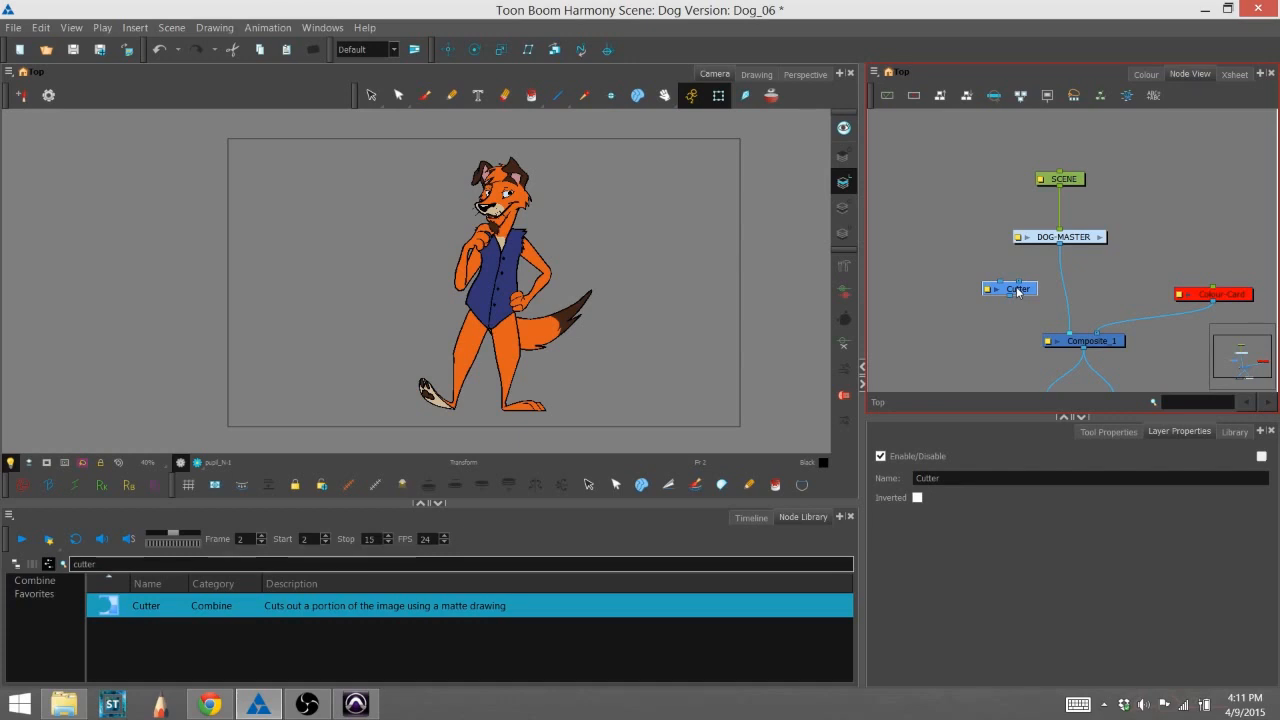
# Examine the input ports on the Cutter node
pyautogui.scroll(5, 1016, 289)
pyautogui.scroll(-3, 1013, 285)
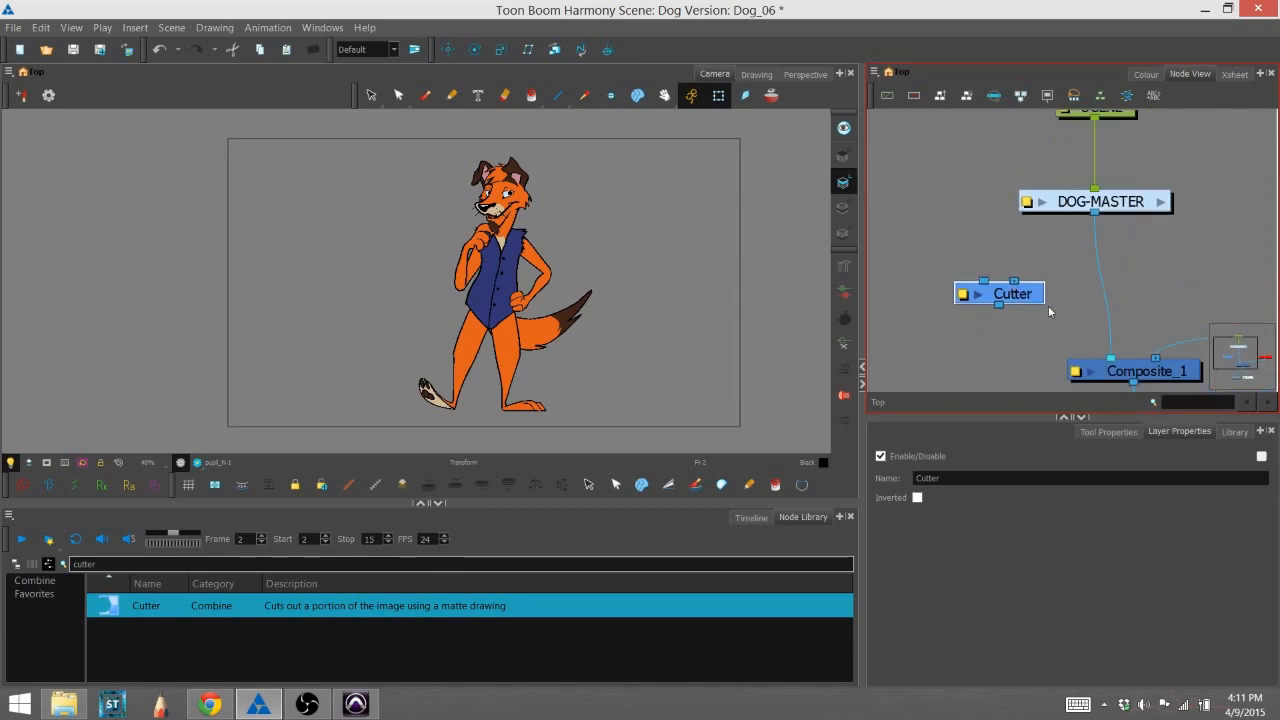
pyautogui.moveTo(1018, 303); pyautogui.dragTo(1018, 293)
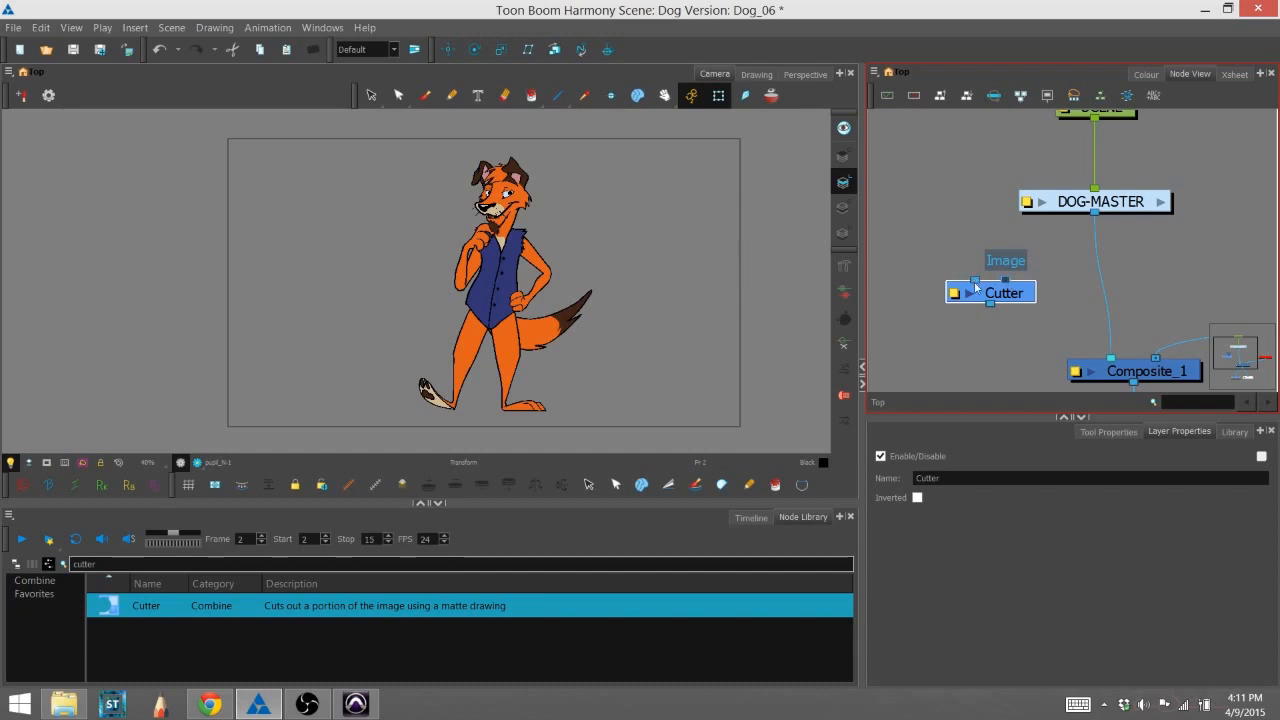
pyautogui.click(1029, 311)
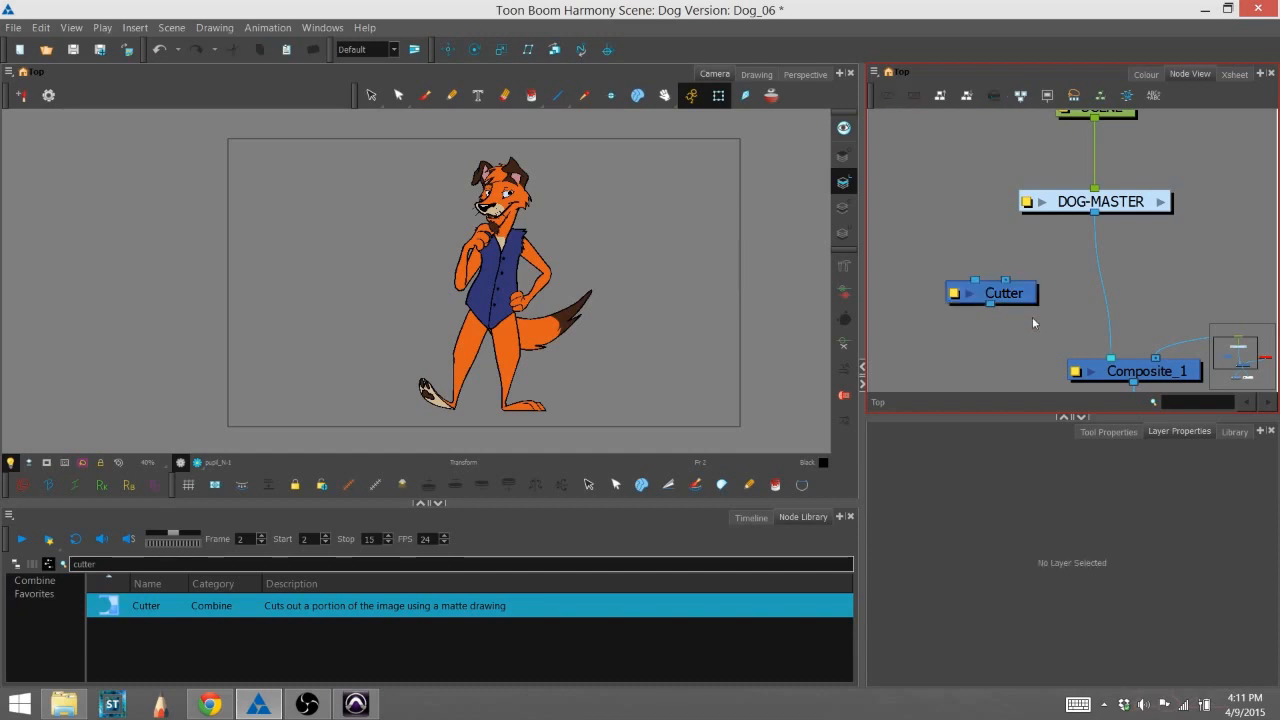
pyautogui.moveTo(1025, 303); pyautogui.dragTo(1015, 317)
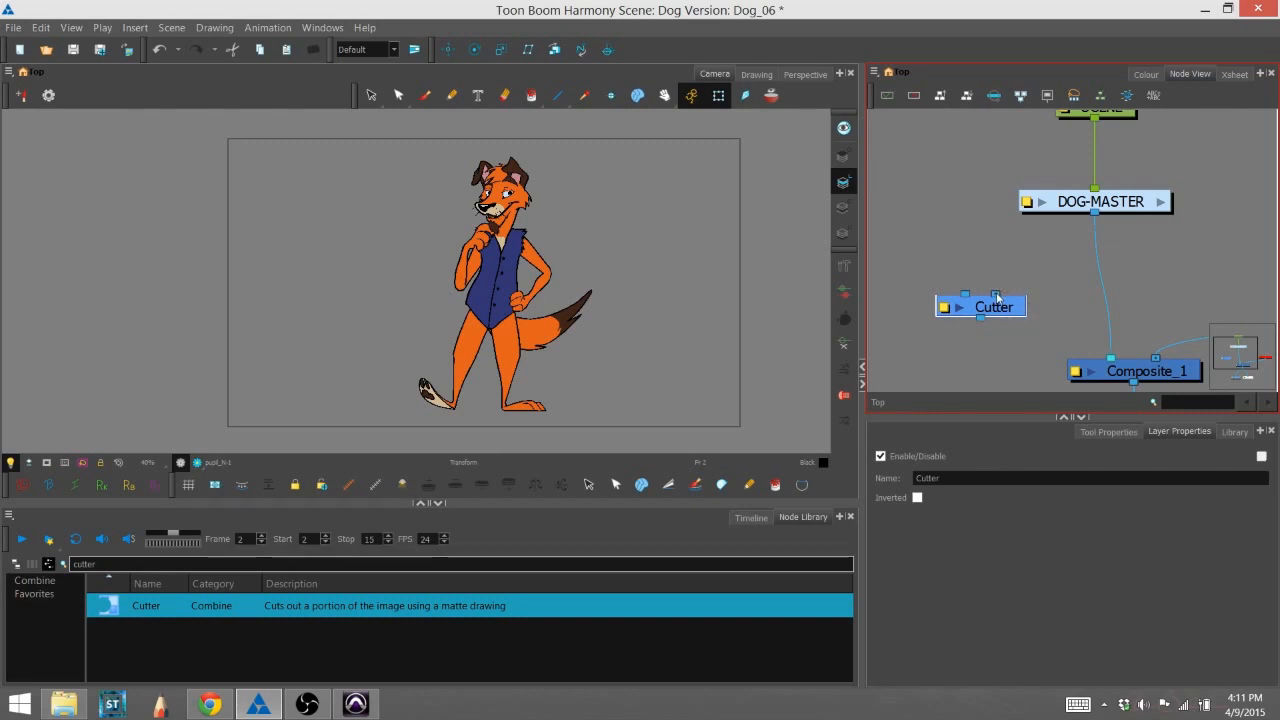
pyautogui.moveTo(1003, 311); pyautogui.dragTo(1003, 296)
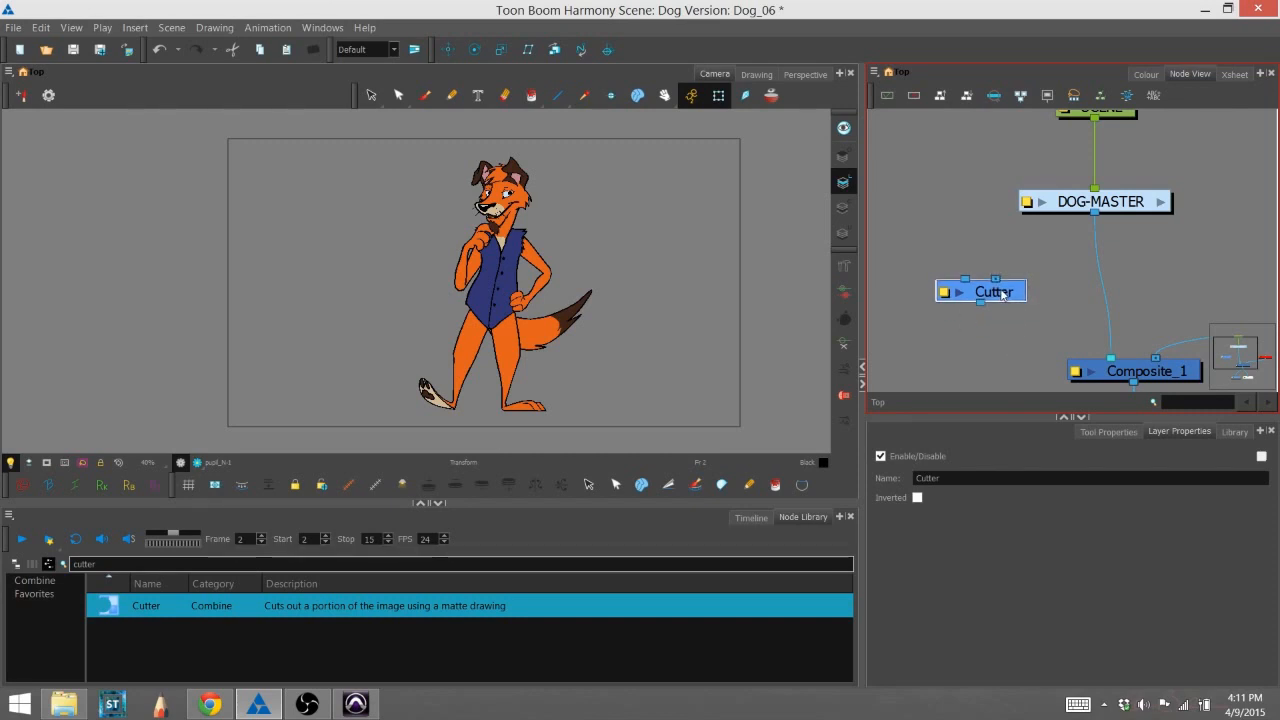
# Route DOG-MASTER's output into the Cutter's Image port and connect the Cutter's output to Composite_1
pyautogui.scroll(-2, 1002, 293)
pyautogui.moveTo(1099, 229); pyautogui.dragTo(1097, 210)
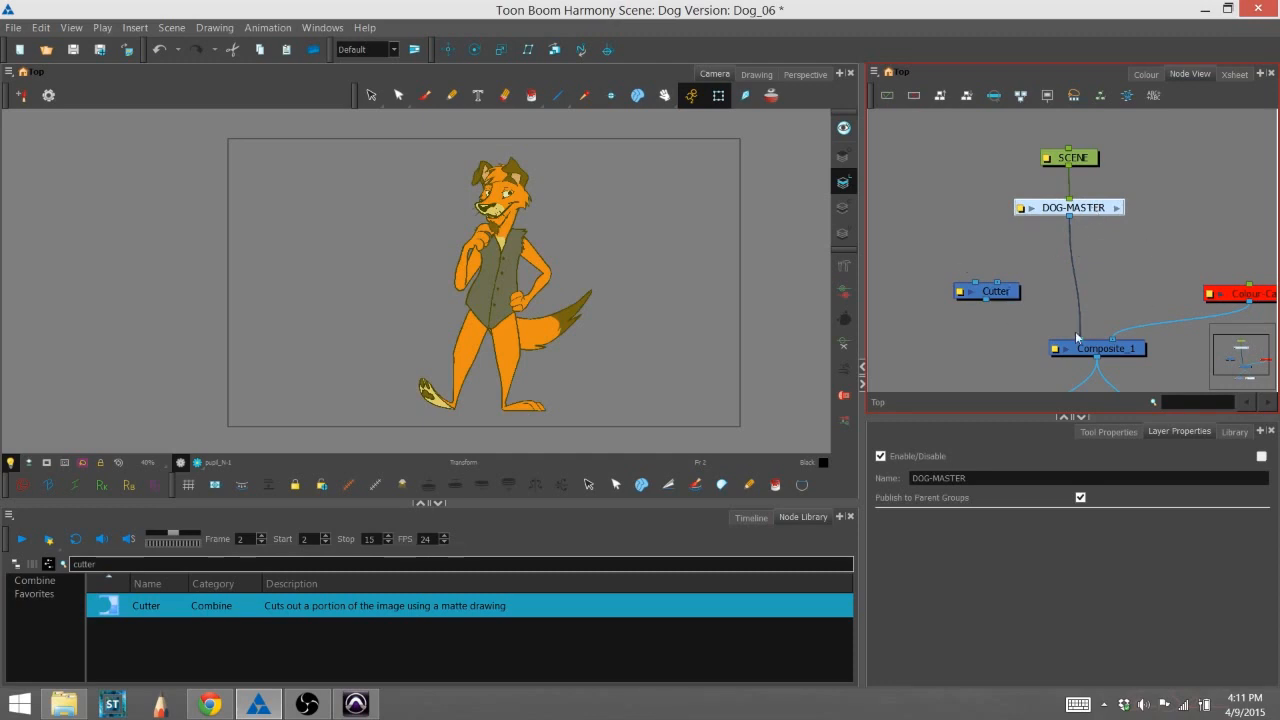
pyautogui.moveTo(1081, 343); pyautogui.dragTo(998, 284)
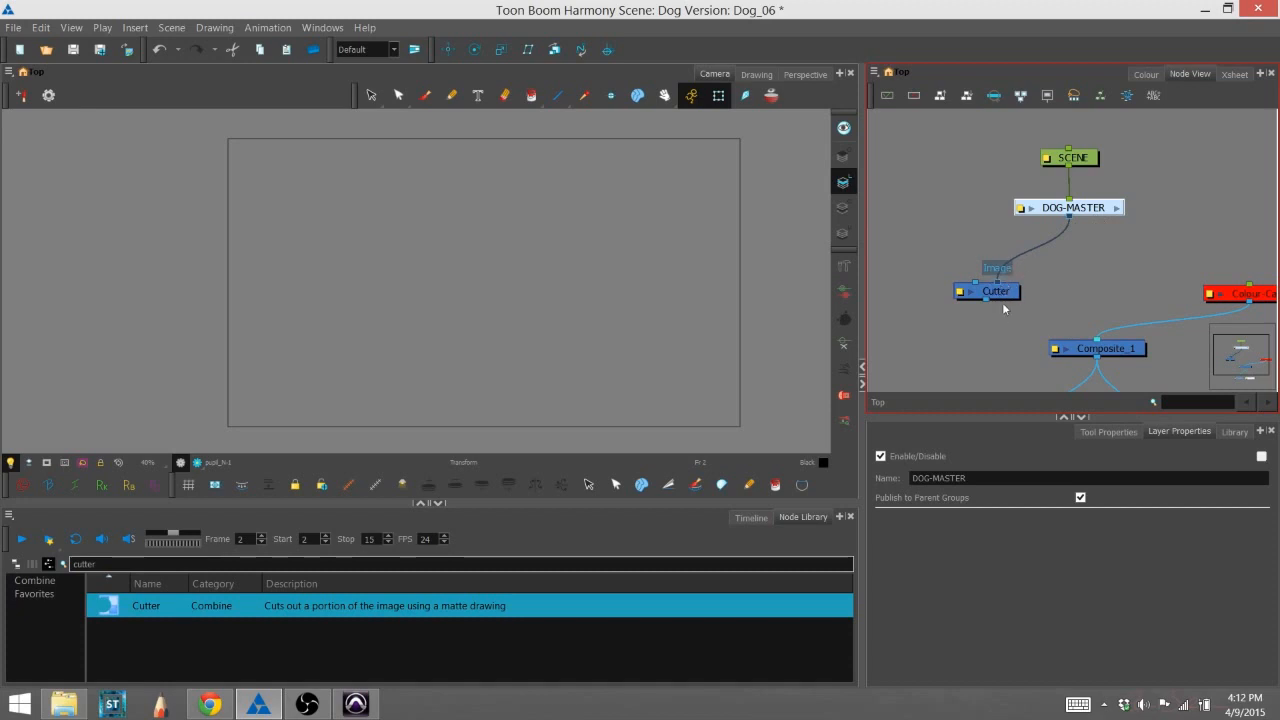
pyautogui.moveTo(986, 303); pyautogui.dragTo(1070, 349)
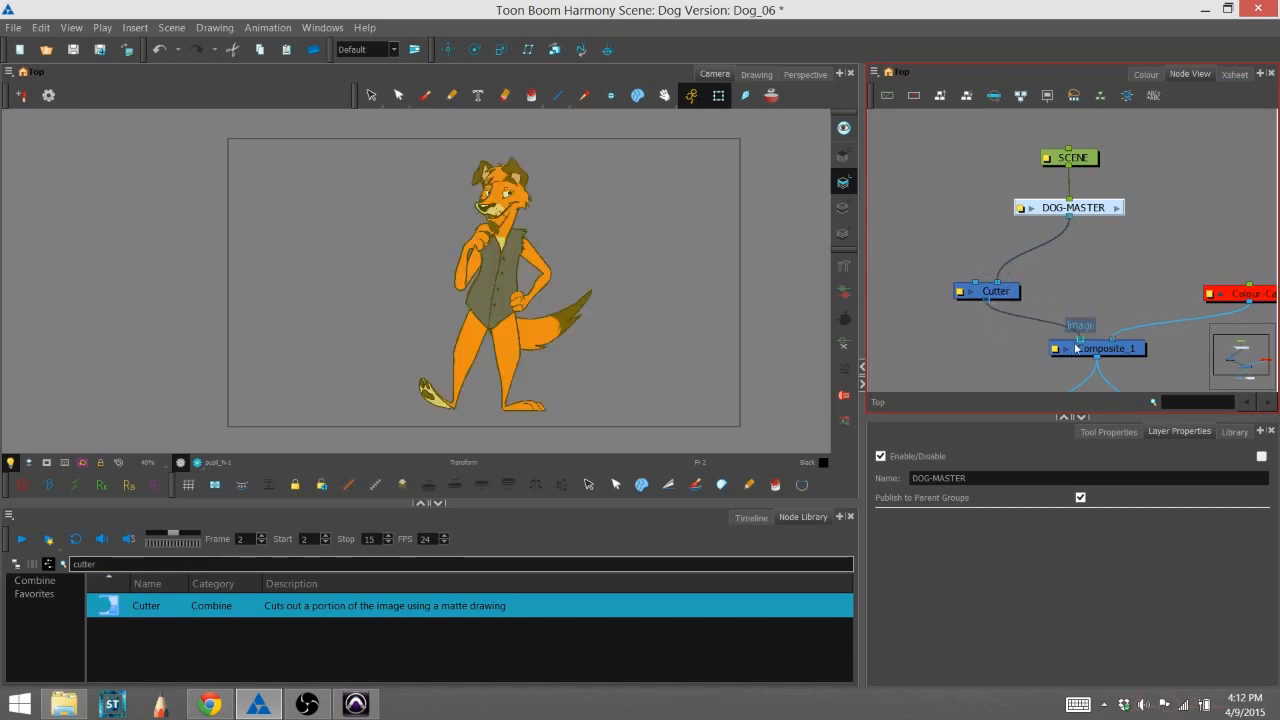
pyautogui.moveTo(1003, 306); pyautogui.dragTo(1016, 298)
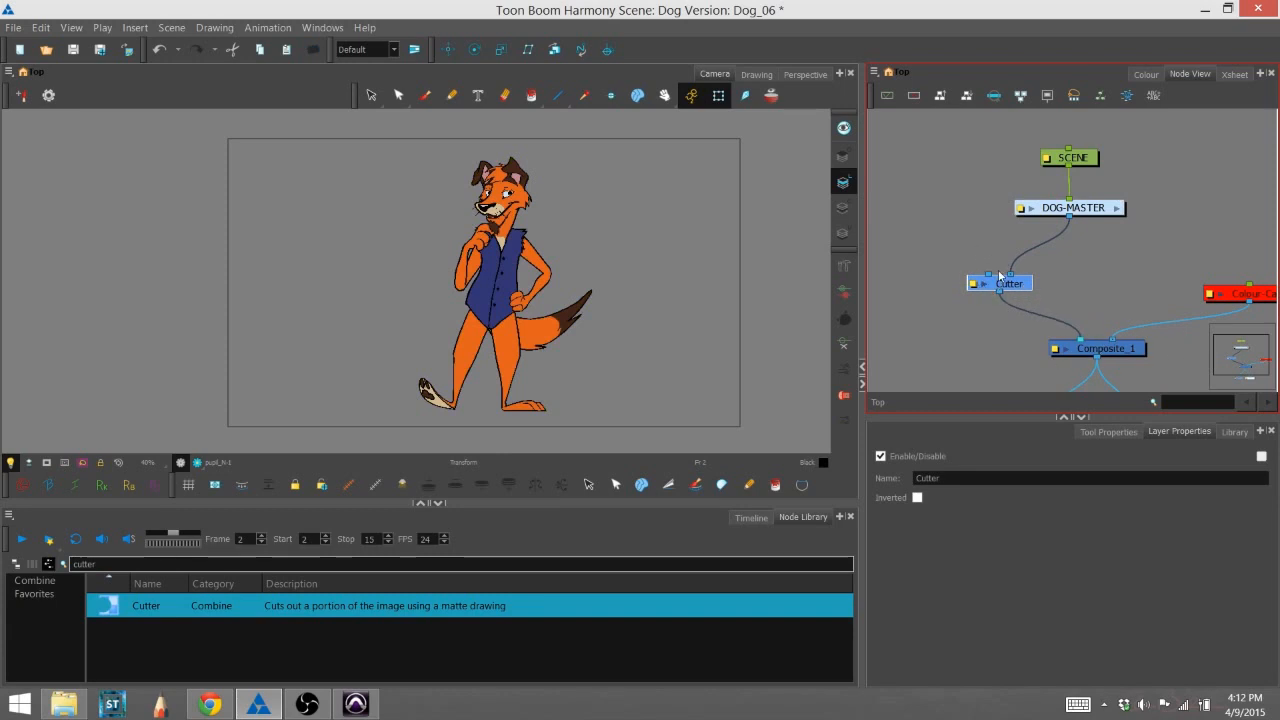
pyautogui.moveTo(1018, 288); pyautogui.dragTo(1016, 283)
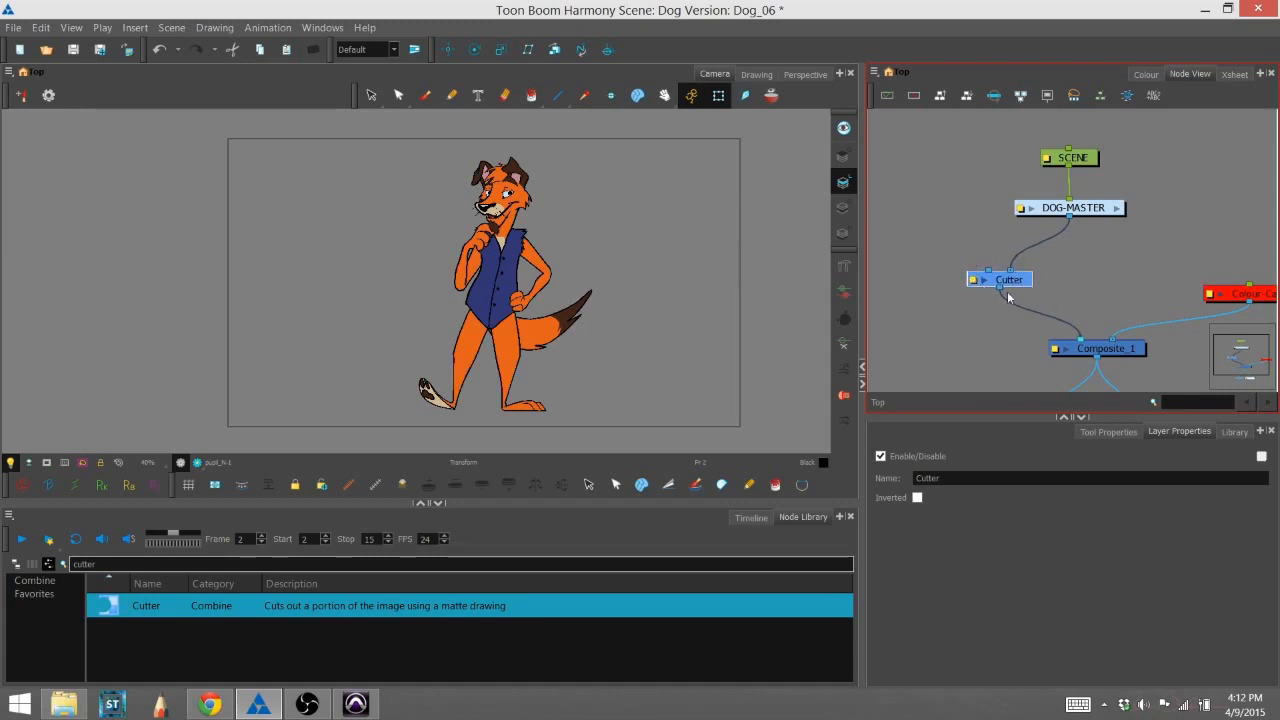
# Reconnect DOG-MASTER directly to Composite_1, leaving the Cutter node detached beside the cable
pyautogui.moveTo(1081, 340)
pyautogui.mouseDown()
pyautogui.moveTo(1051, 286)
pyautogui.moveTo(1080, 340)
pyautogui.mouseUp()
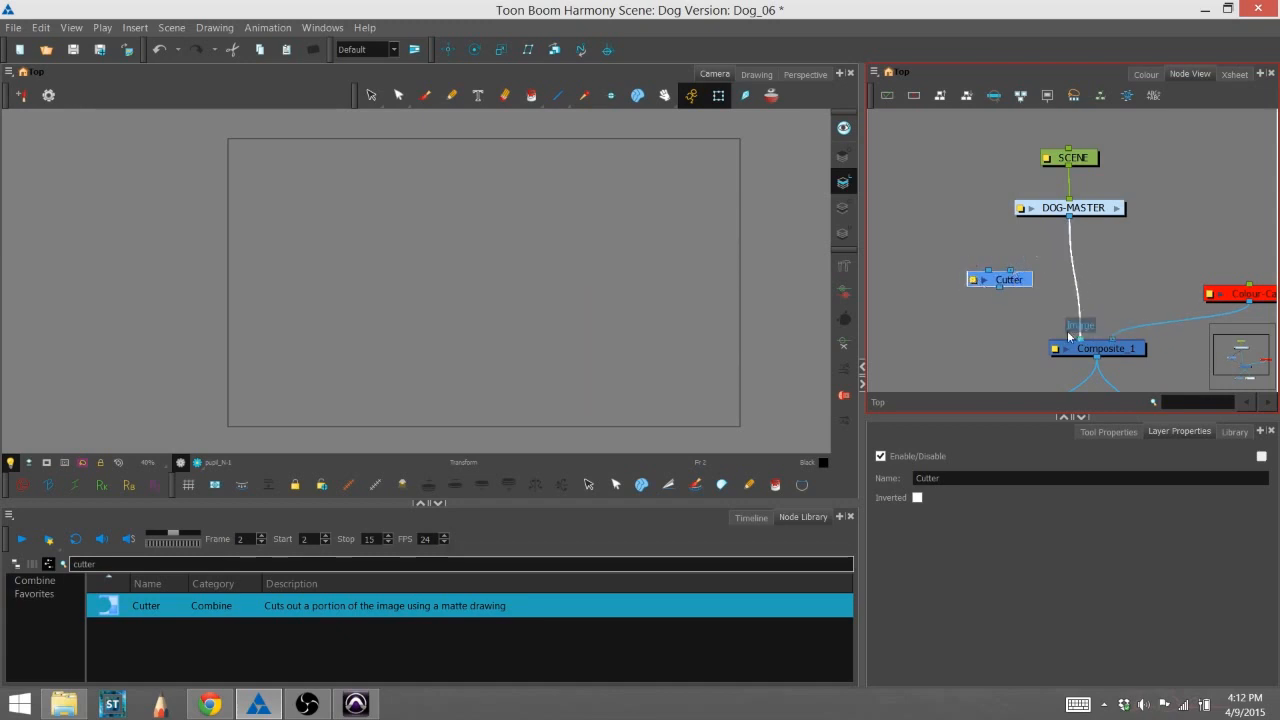
pyautogui.moveTo(1034, 289); pyautogui.dragTo(1039, 296)
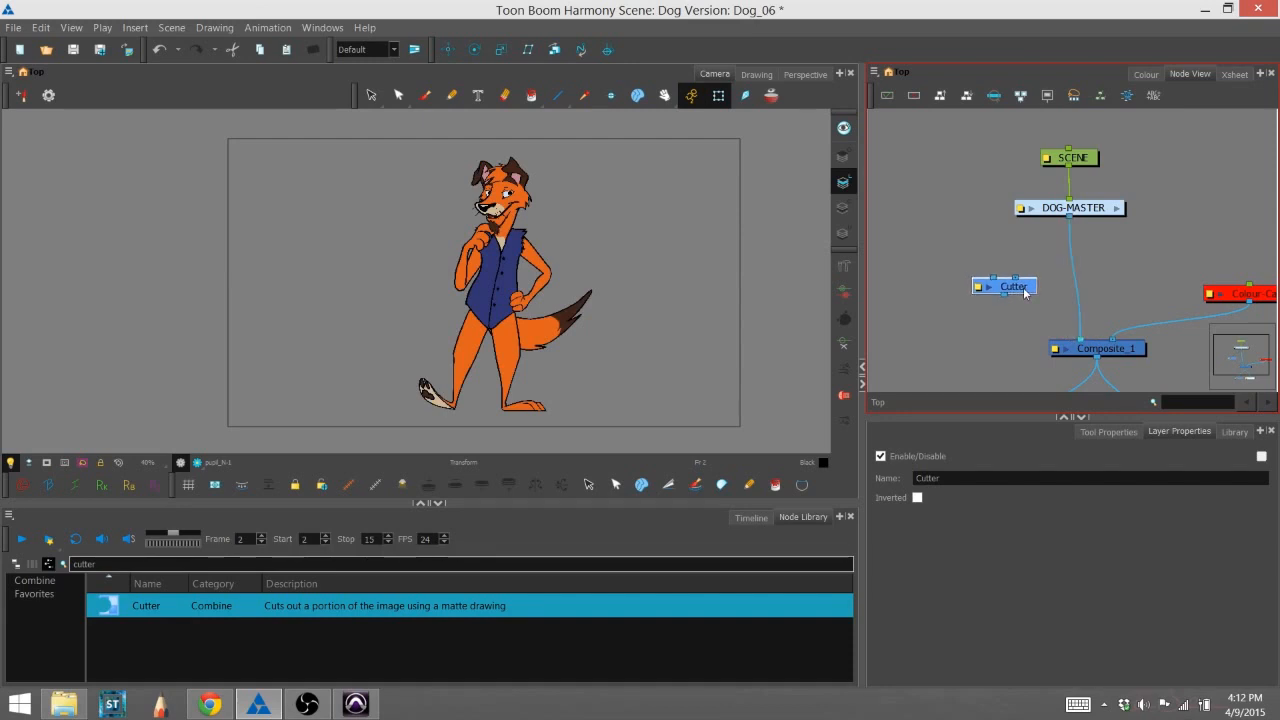
pyautogui.moveTo(1021, 290)
pyautogui.mouseDown()
pyautogui.moveTo(1035, 310)
pyautogui.moveTo(1013, 272)
pyautogui.moveTo(1006, 292)
pyautogui.mouseUp()
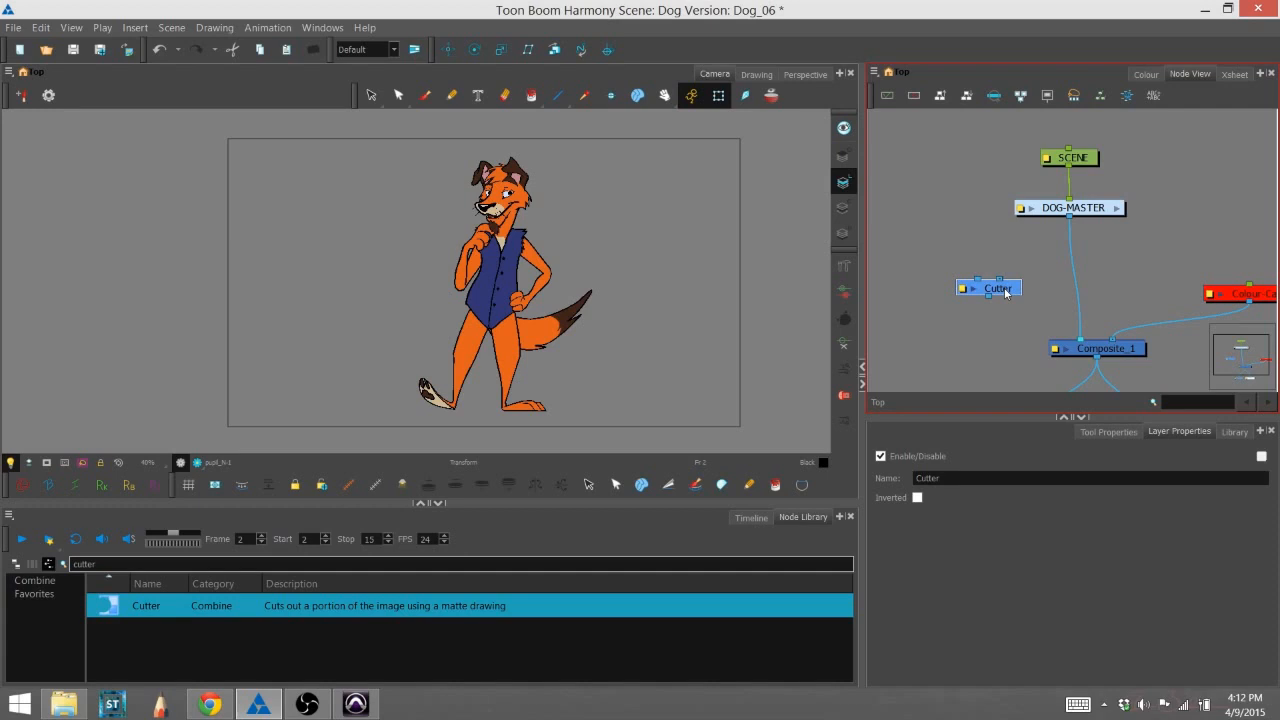
# Insert the Cutter node into the cable between DOG-MASTER and Composite_1 and position it just above Composite_1
pyautogui.moveTo(1006, 292); pyautogui.dragTo(1087, 277)
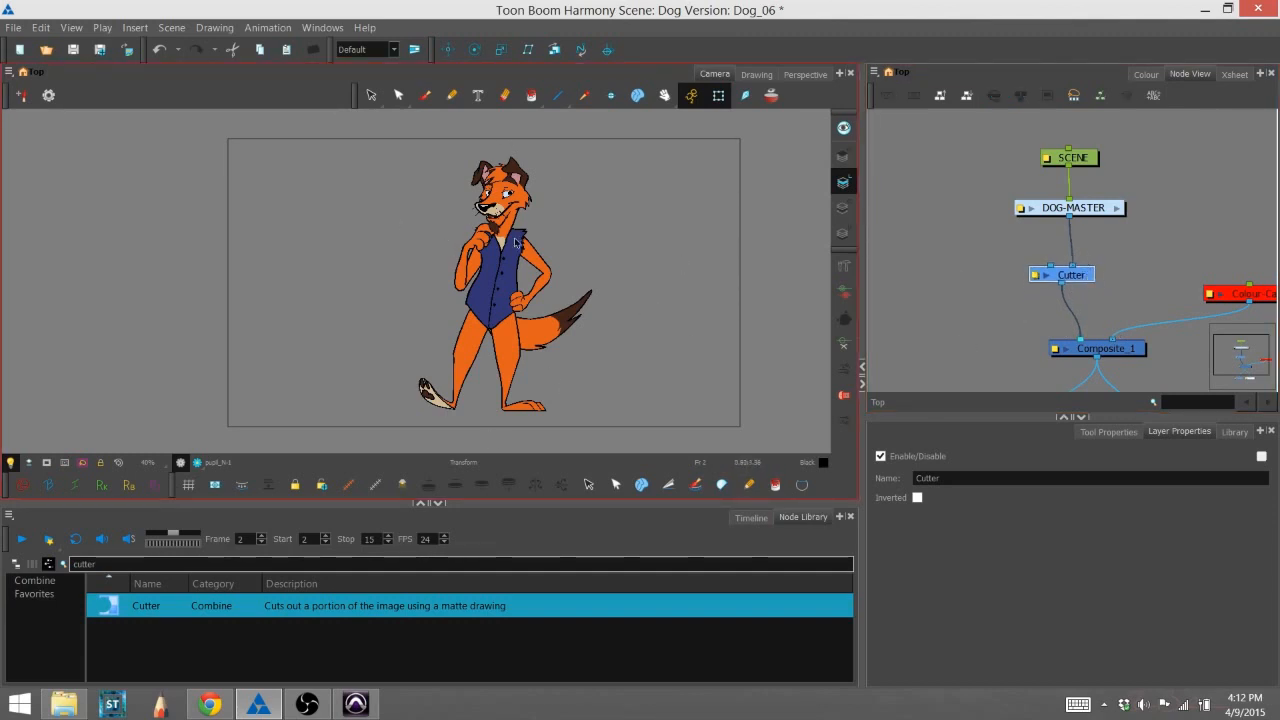
pyautogui.moveTo(1036, 278); pyautogui.dragTo(1028, 282)
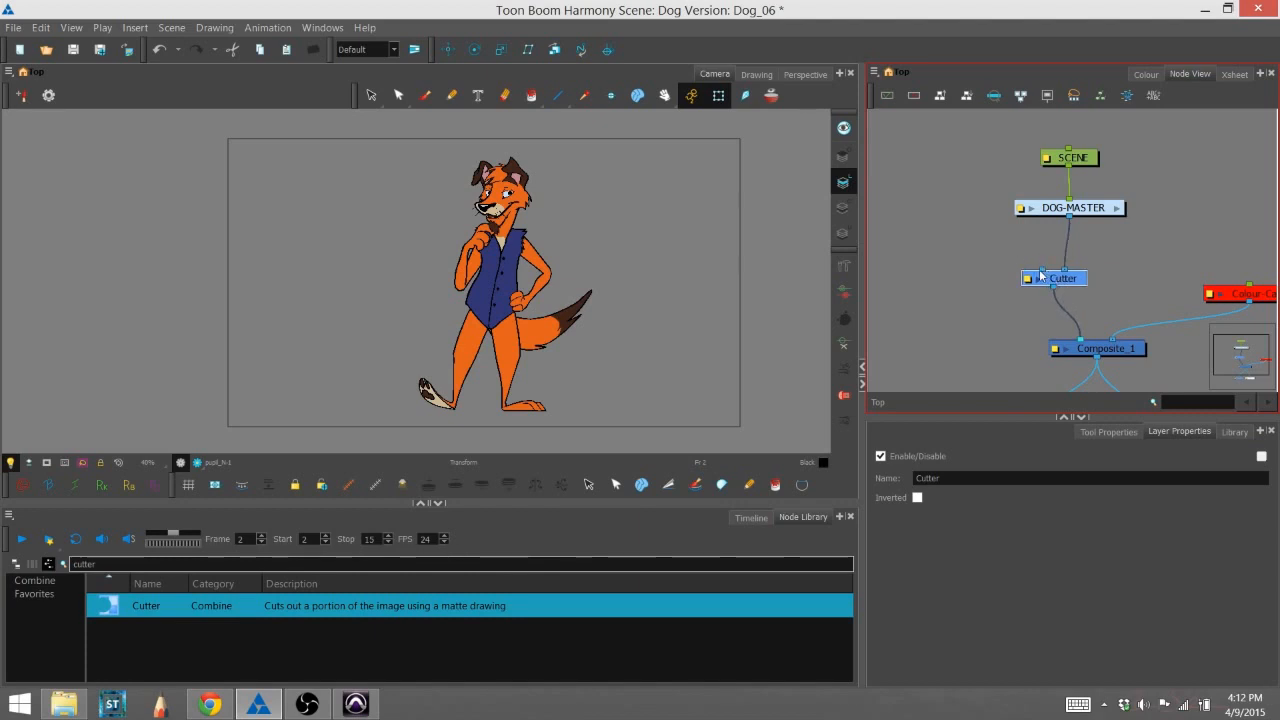
pyautogui.moveTo(1041, 273); pyautogui.dragTo(1060, 288)
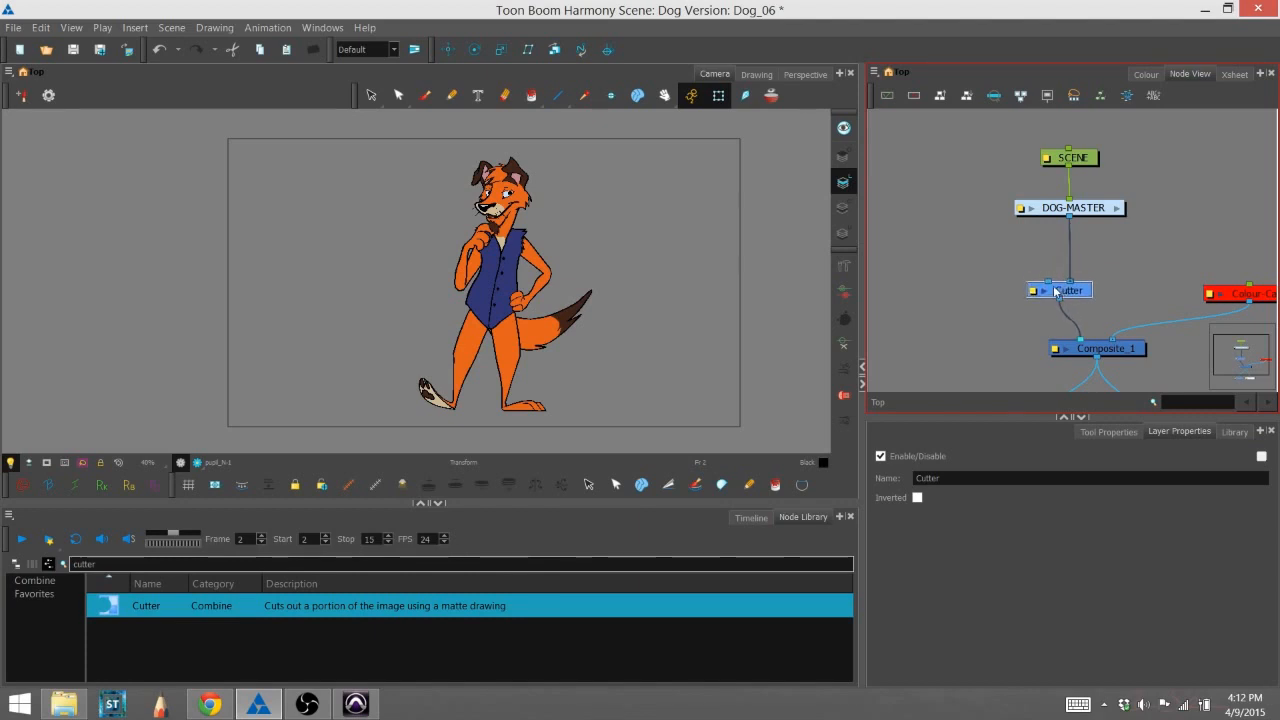
pyautogui.click(972, 244)
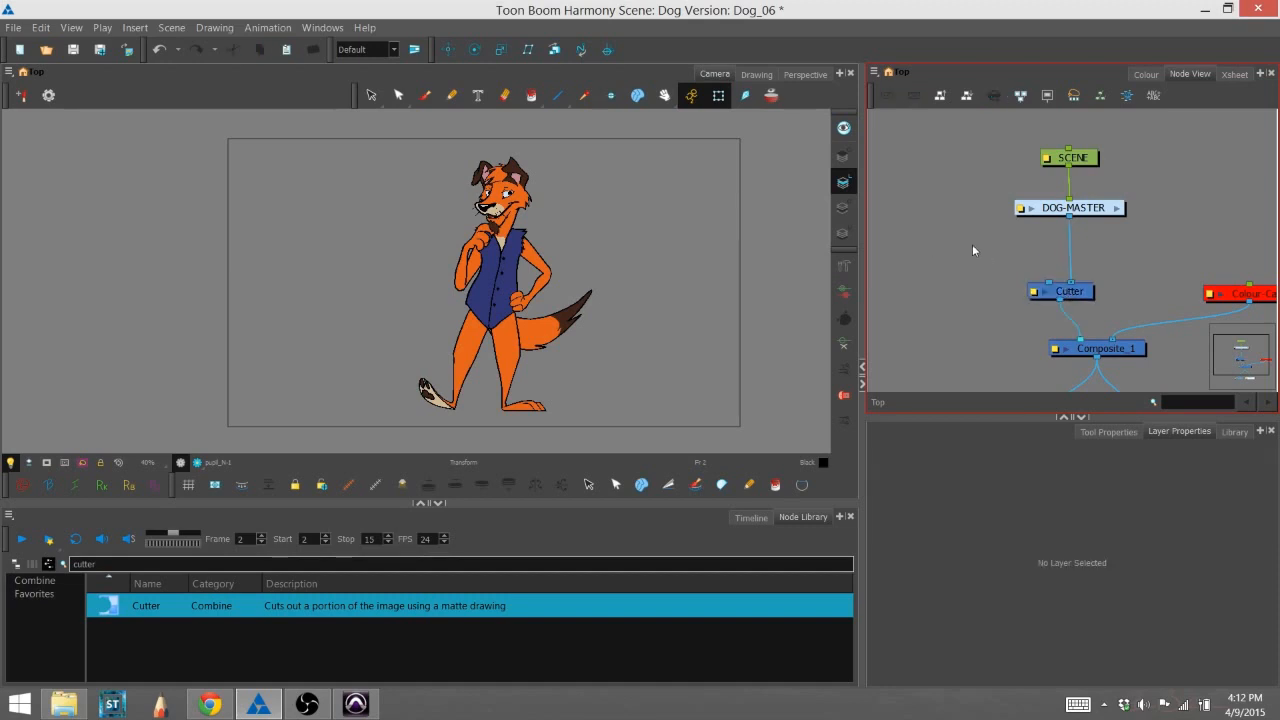
# Add a vector drawing layer named matte above the MASTER-P layer
pyautogui.click(752, 517)
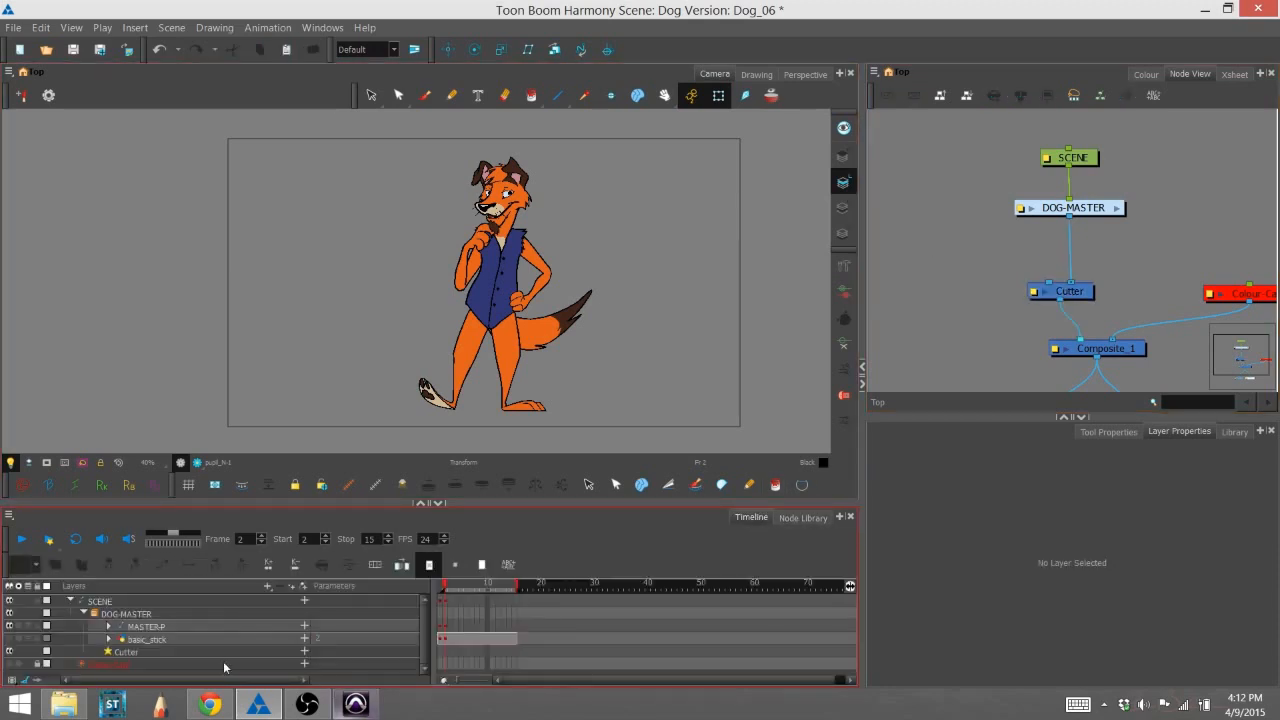
pyautogui.click(183, 626)
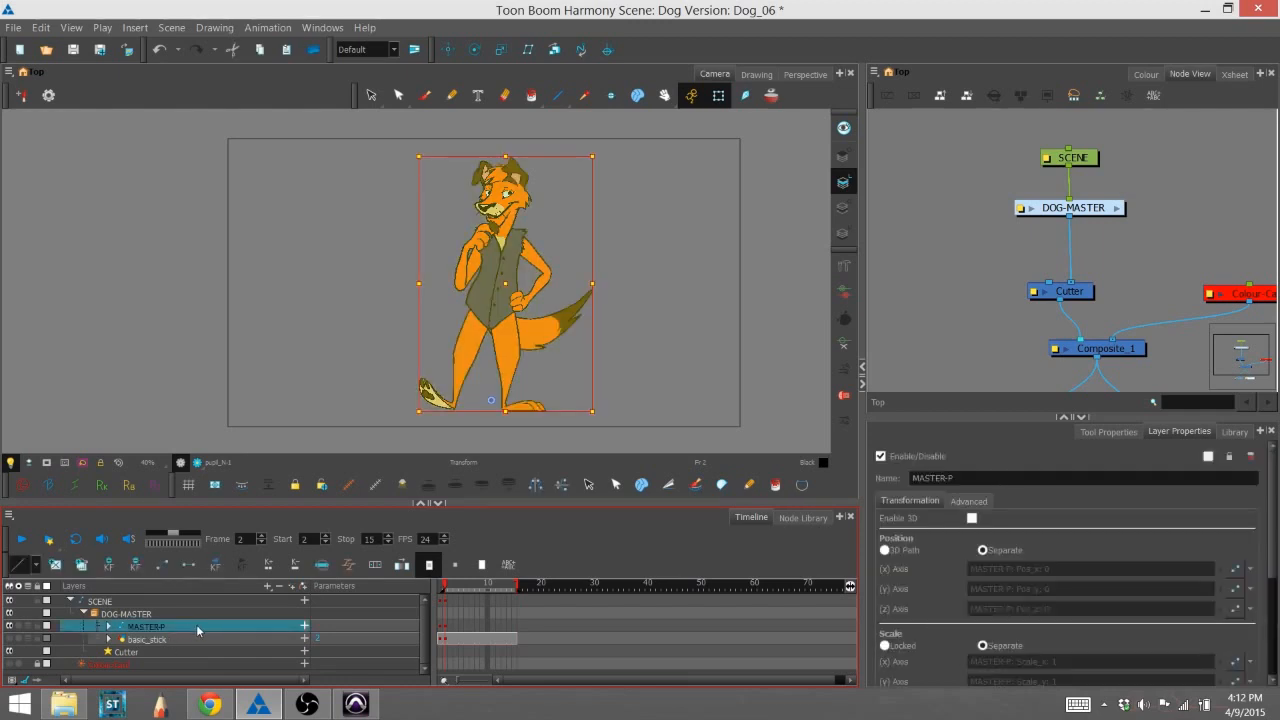
pyautogui.click(268, 588)
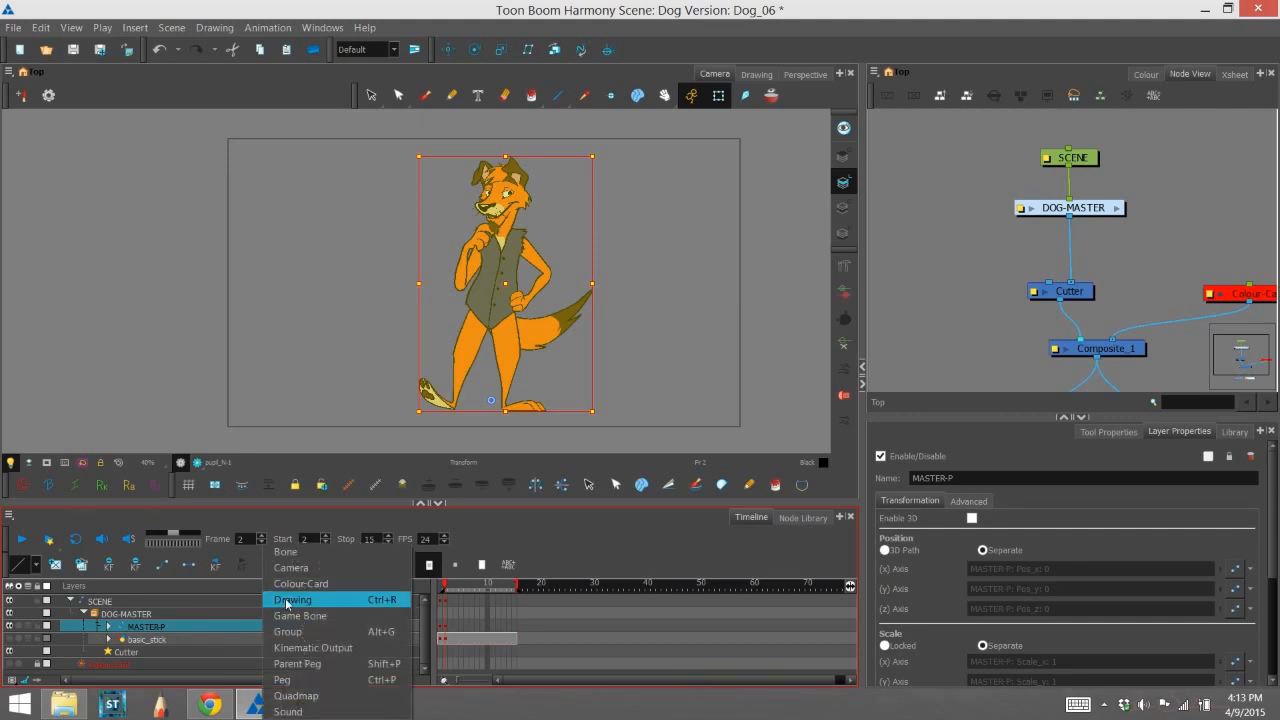
pyautogui.click(292, 600)
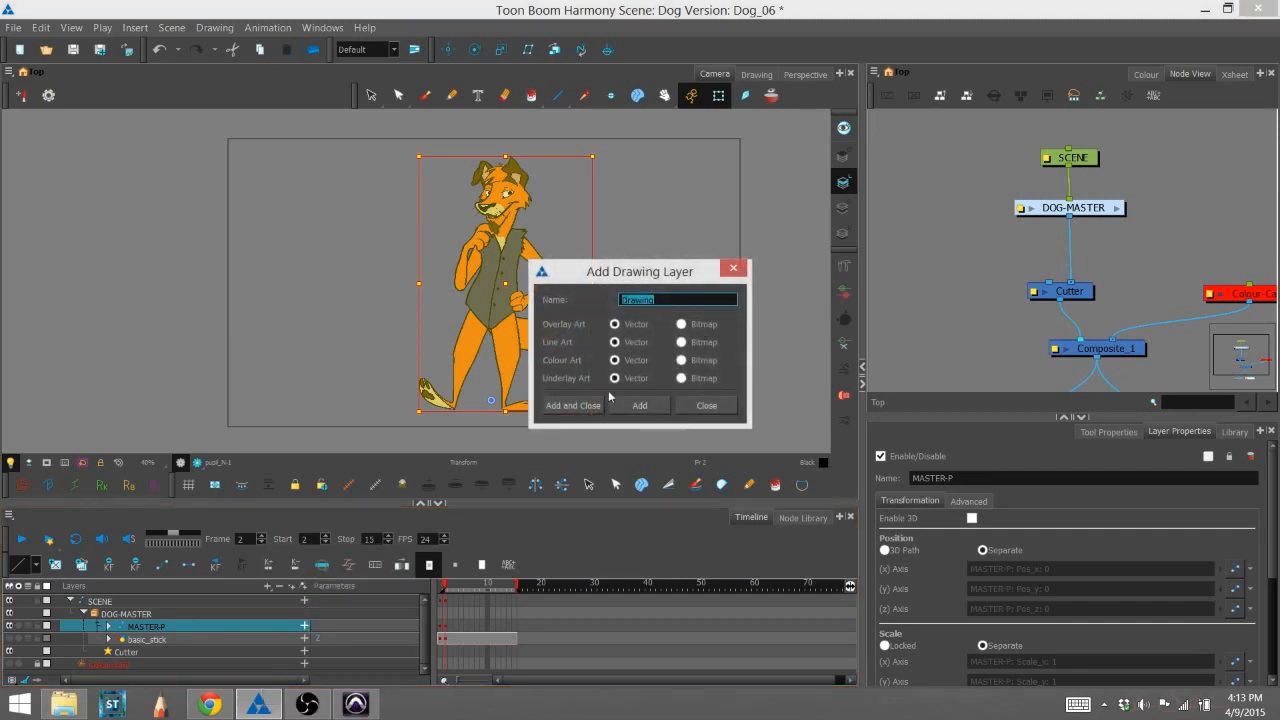
pyautogui.write('matte')
pyautogui.click(572, 405)
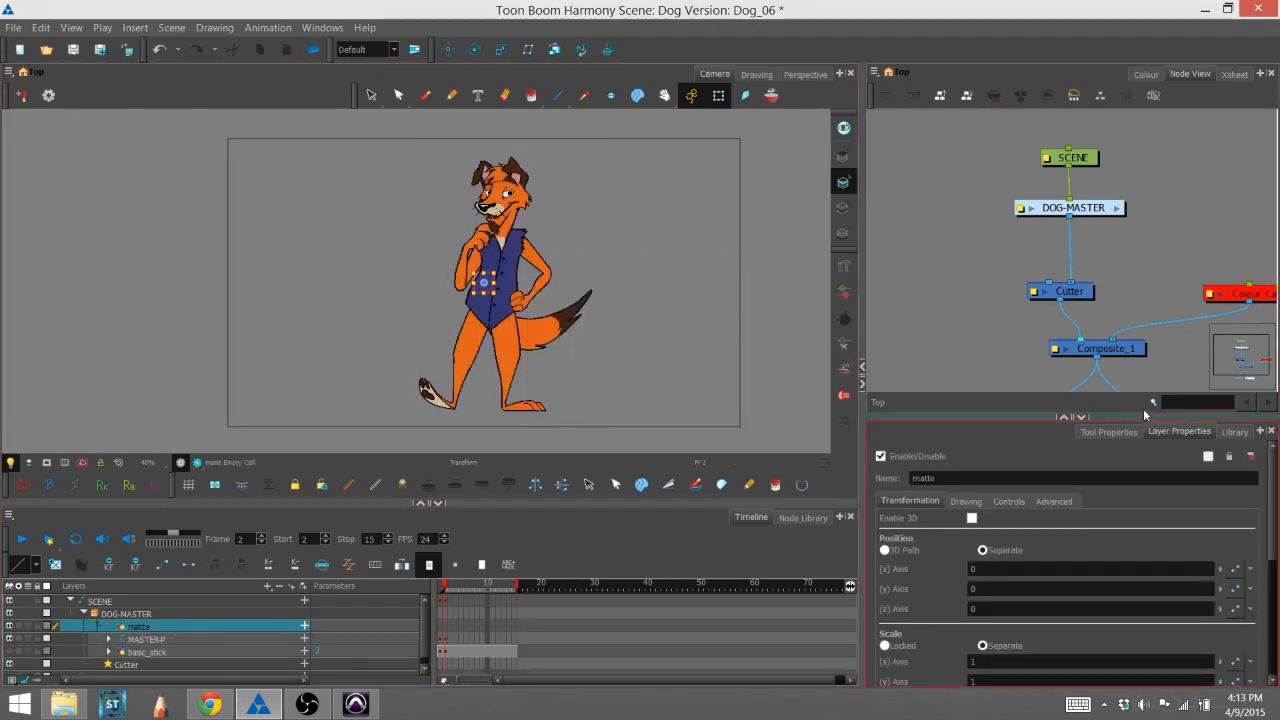
# Move the matte layer out of the DOG-MASTER group to above SCENE, and place its node beside the Cutter
pyautogui.scroll(-4, 1122, 294)
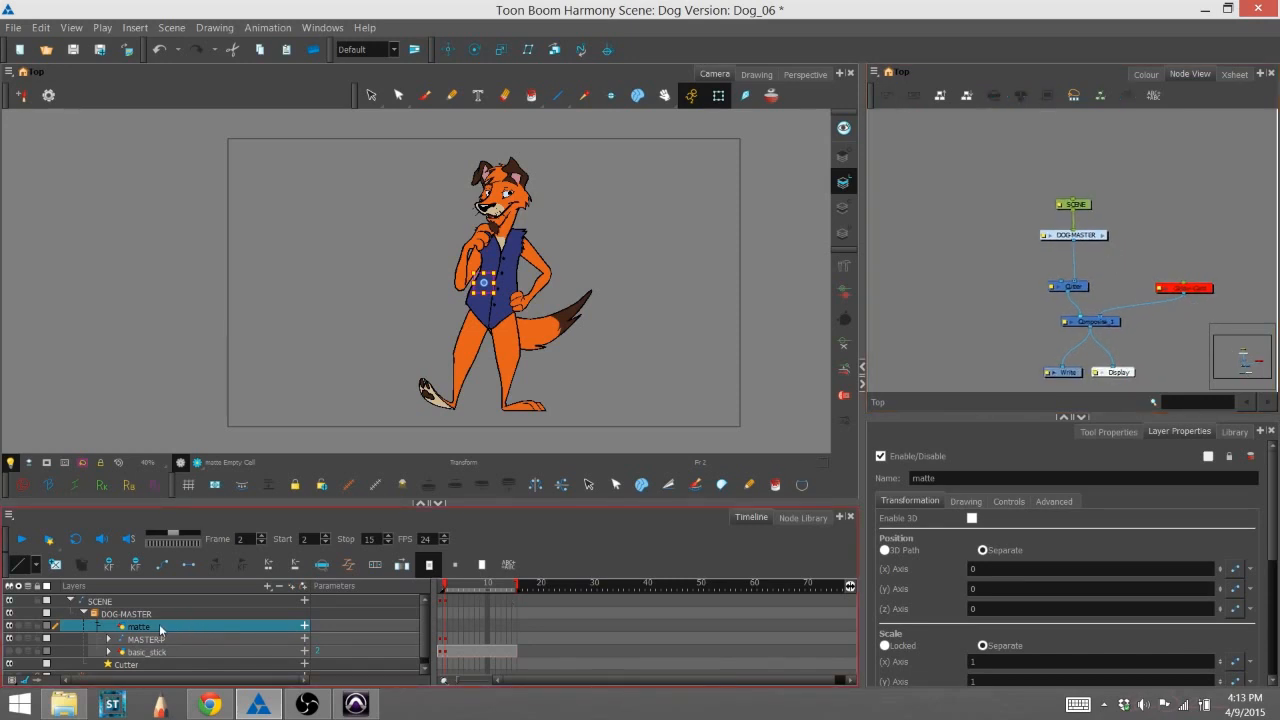
pyautogui.moveTo(159, 624); pyautogui.dragTo(160, 606)
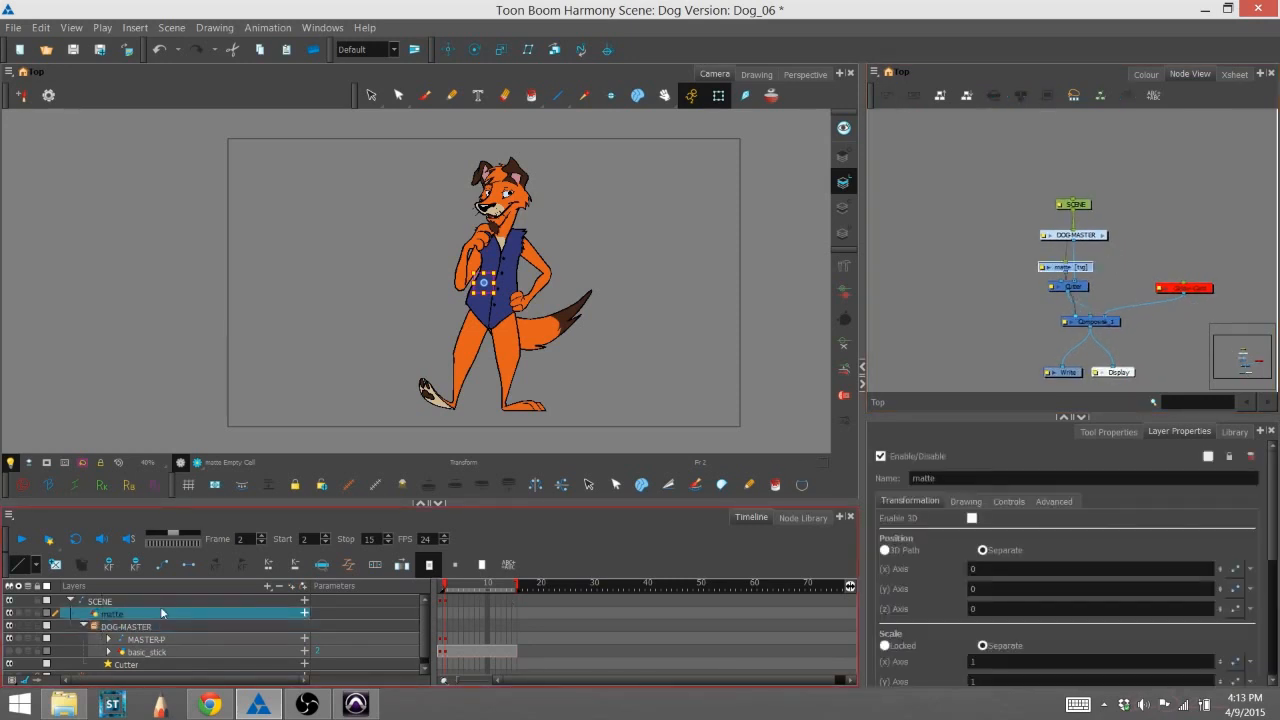
pyautogui.moveTo(1087, 268); pyautogui.dragTo(995, 272)
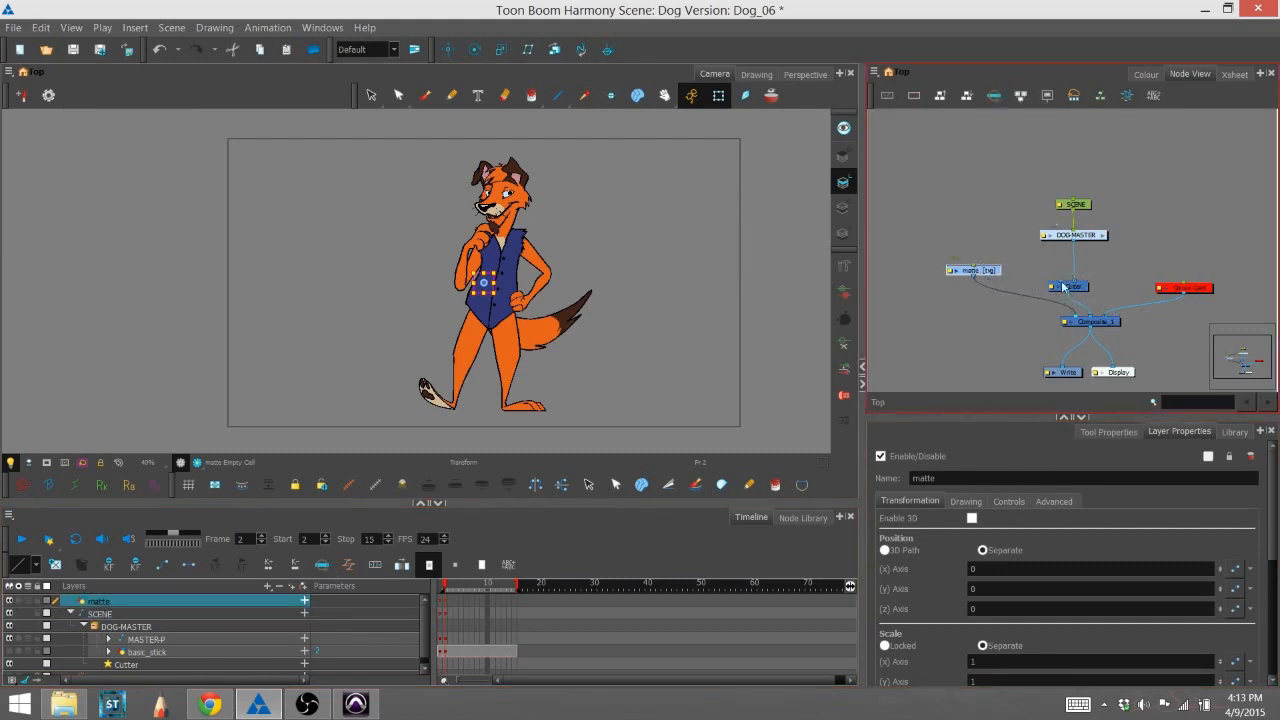
# Shift the DOG-MASTER and Cutter nodes away from the matte node to space out the network
pyautogui.click(1095, 235)
pyautogui.click(1113, 246)
pyautogui.moveTo(1112, 241); pyautogui.dragTo(1094, 292)
pyautogui.click(1030, 275)
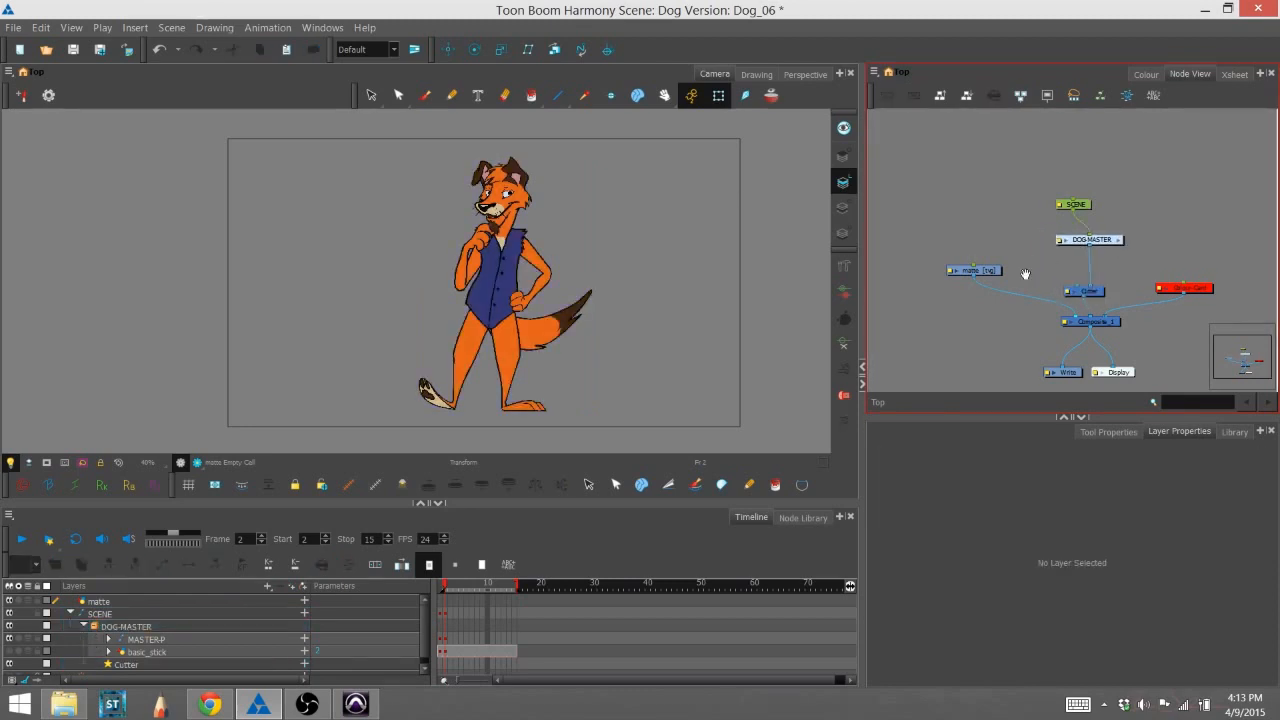
# Disconnect the matte node from Composite_1, and reconnect it to Composite_1's leftmost input port
pyautogui.scroll(3, 1020, 276)
pyautogui.click(1008, 264)
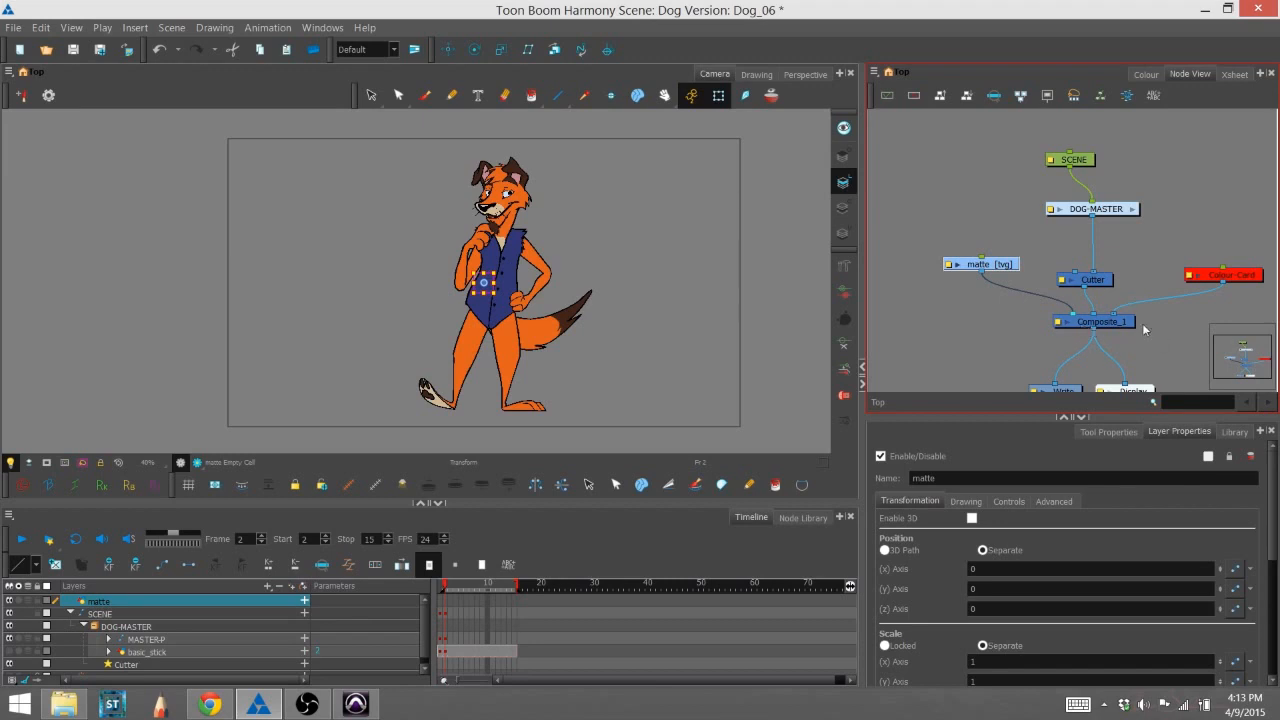
pyautogui.moveTo(1074, 308); pyautogui.dragTo(996, 285)
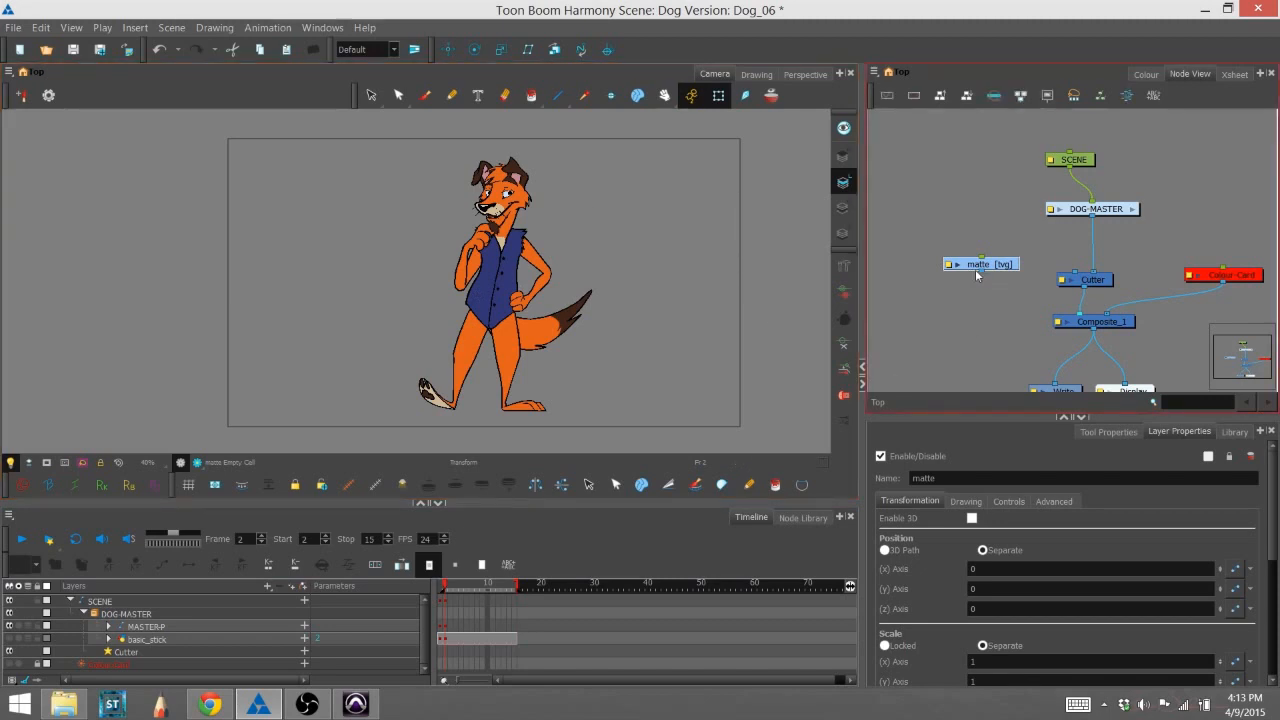
pyautogui.moveTo(981, 270); pyautogui.dragTo(1062, 318)
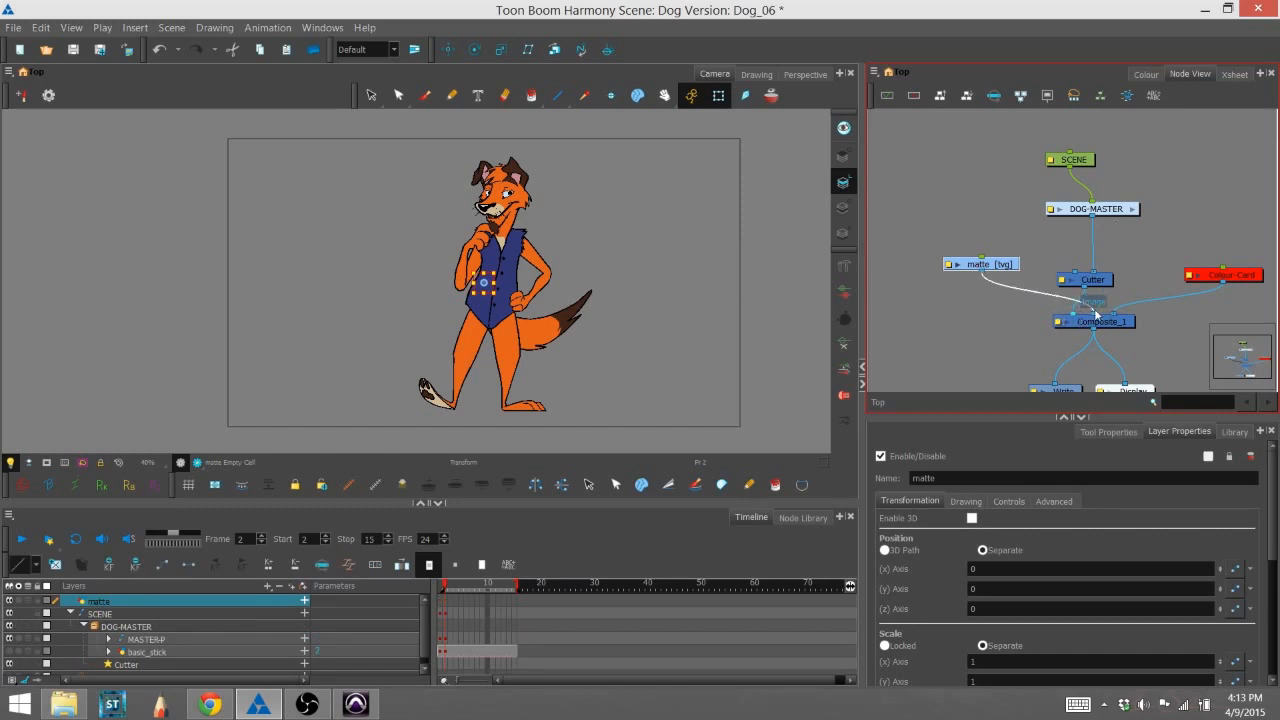
pyautogui.moveTo(1095, 314); pyautogui.dragTo(1070, 314)
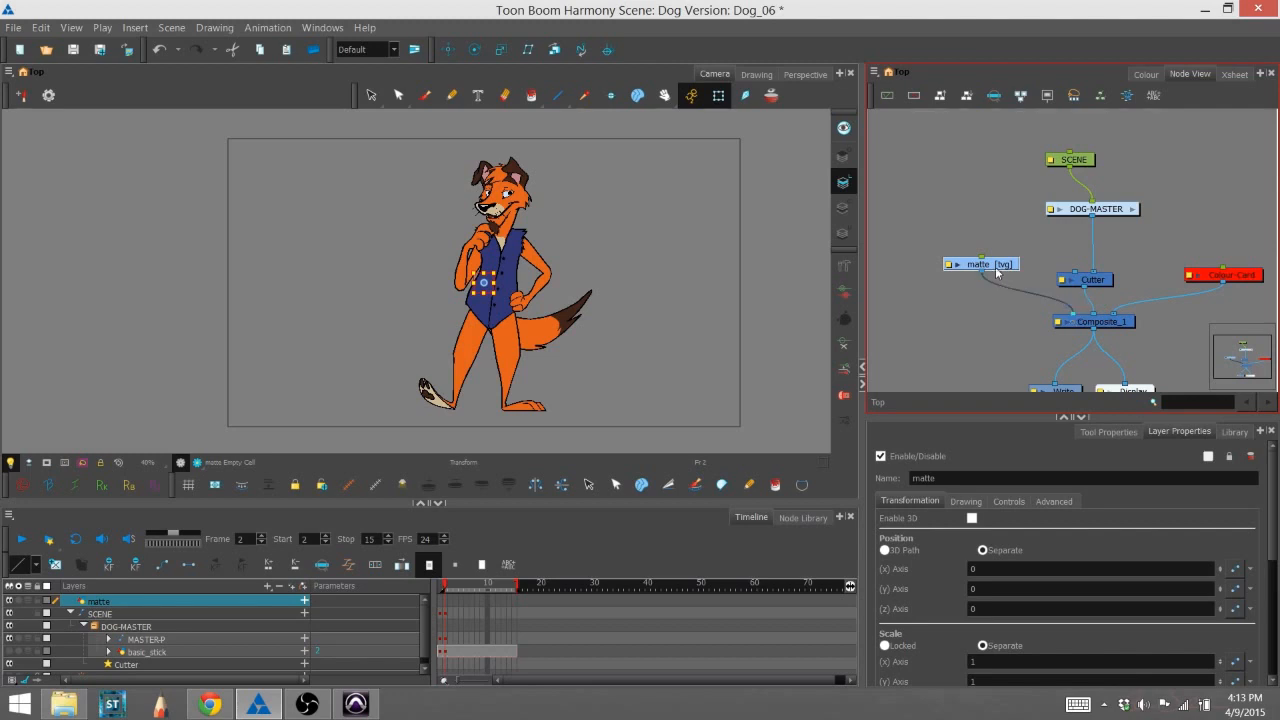
pyautogui.moveTo(999, 272); pyautogui.dragTo(1003, 268)
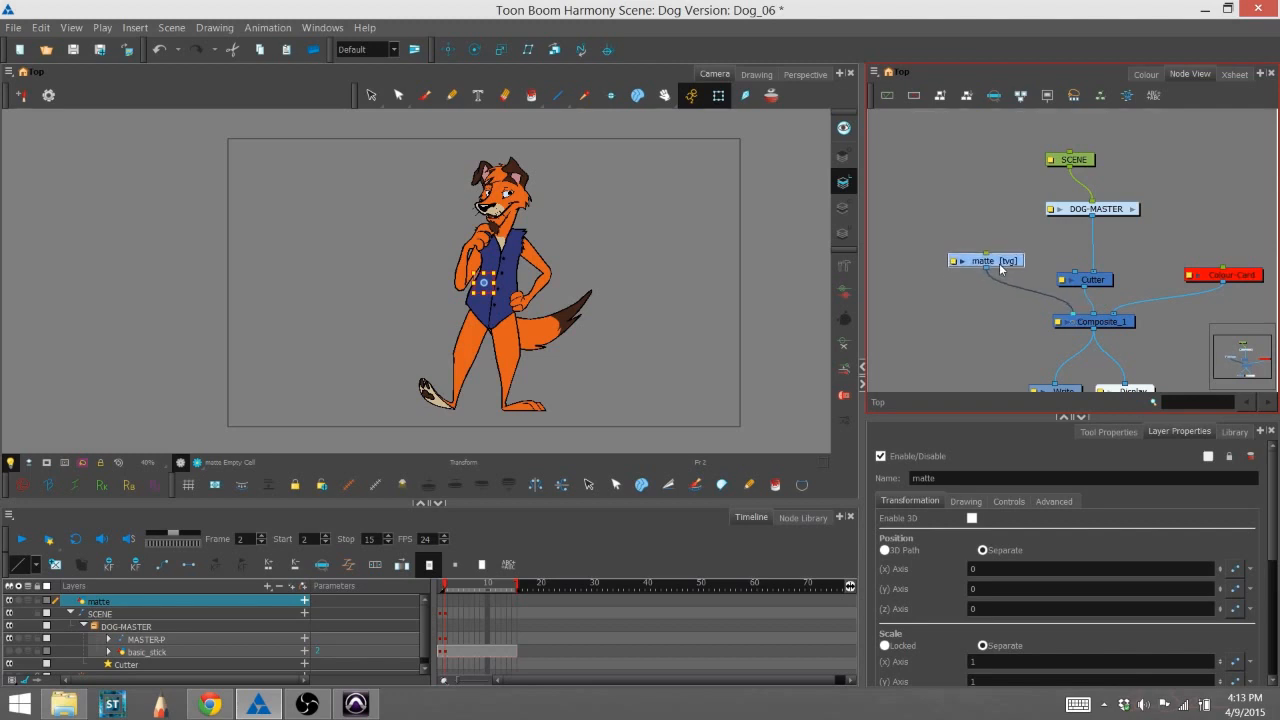
# Make White from the Dog palette the active drawing colour
pyautogui.click(1146, 74)
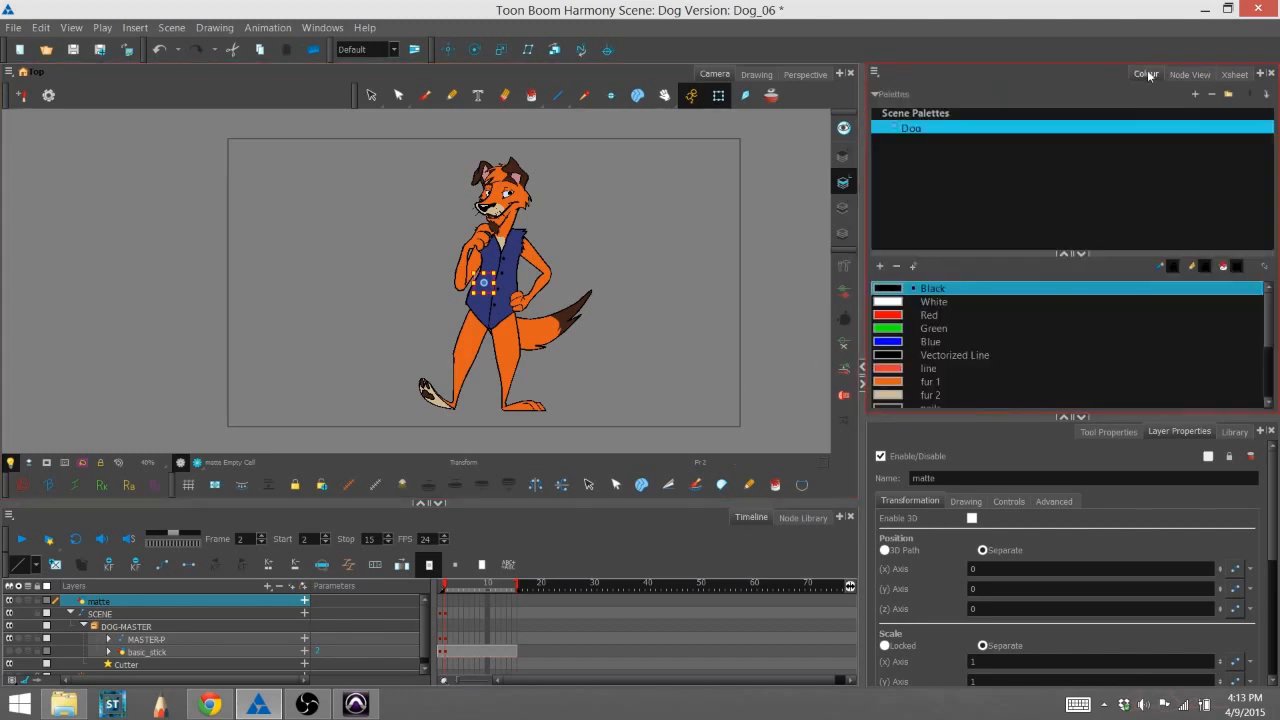
pyautogui.click(903, 301)
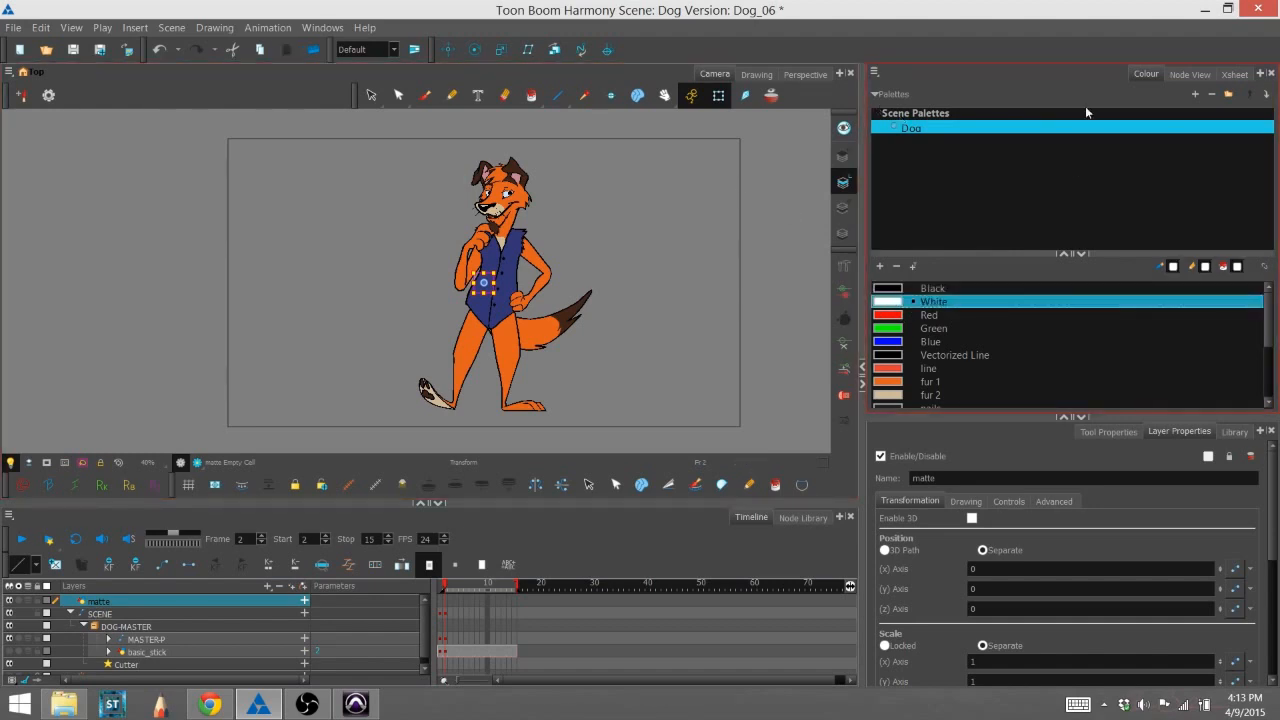
pyautogui.click(1188, 75)
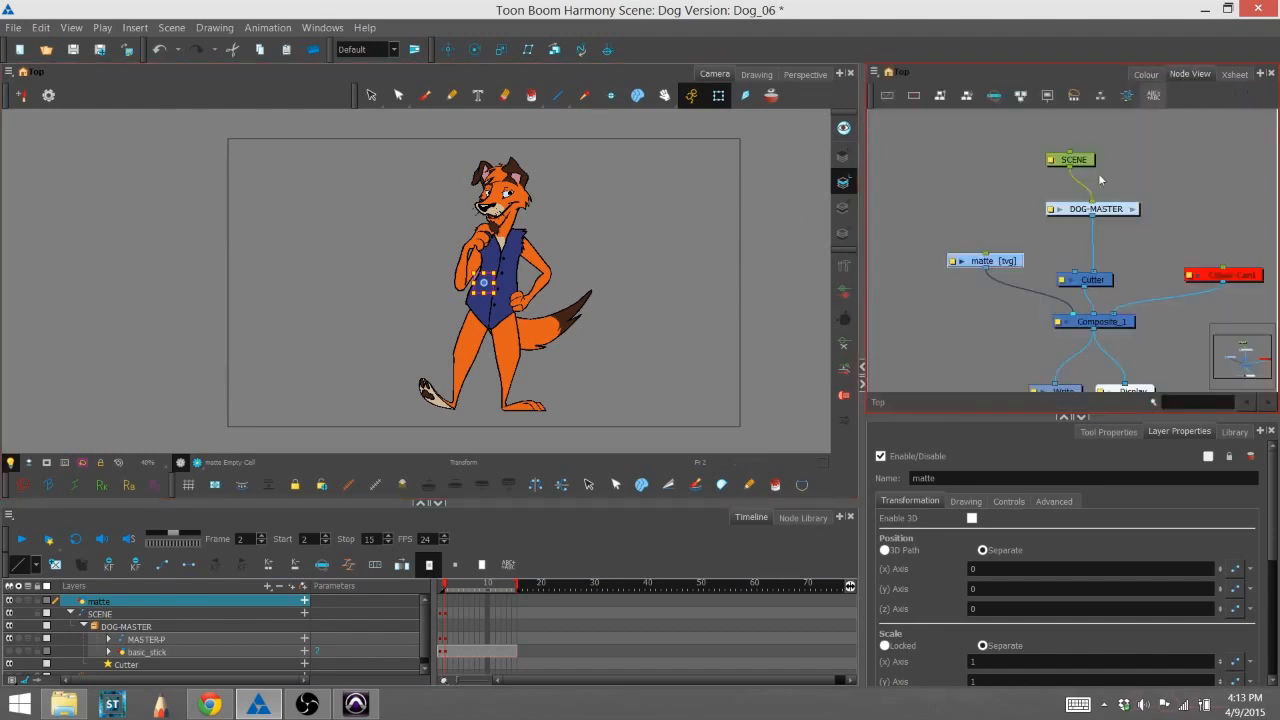
# Draw a large auto-filled white circle over the dog's body on the matte layer with the Ellipse tool
pyautogui.click(558, 96)
pyautogui.moveTo(558, 101); pyautogui.dragTo(572, 157)
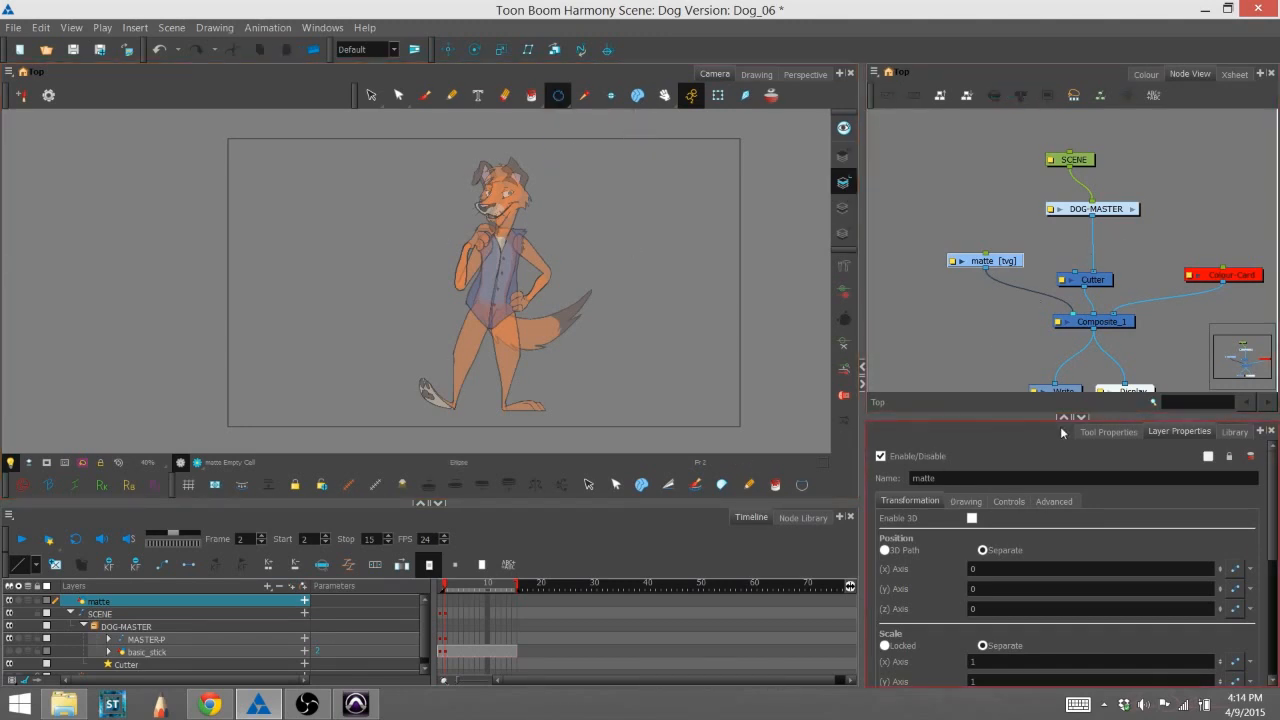
pyautogui.click(1108, 431)
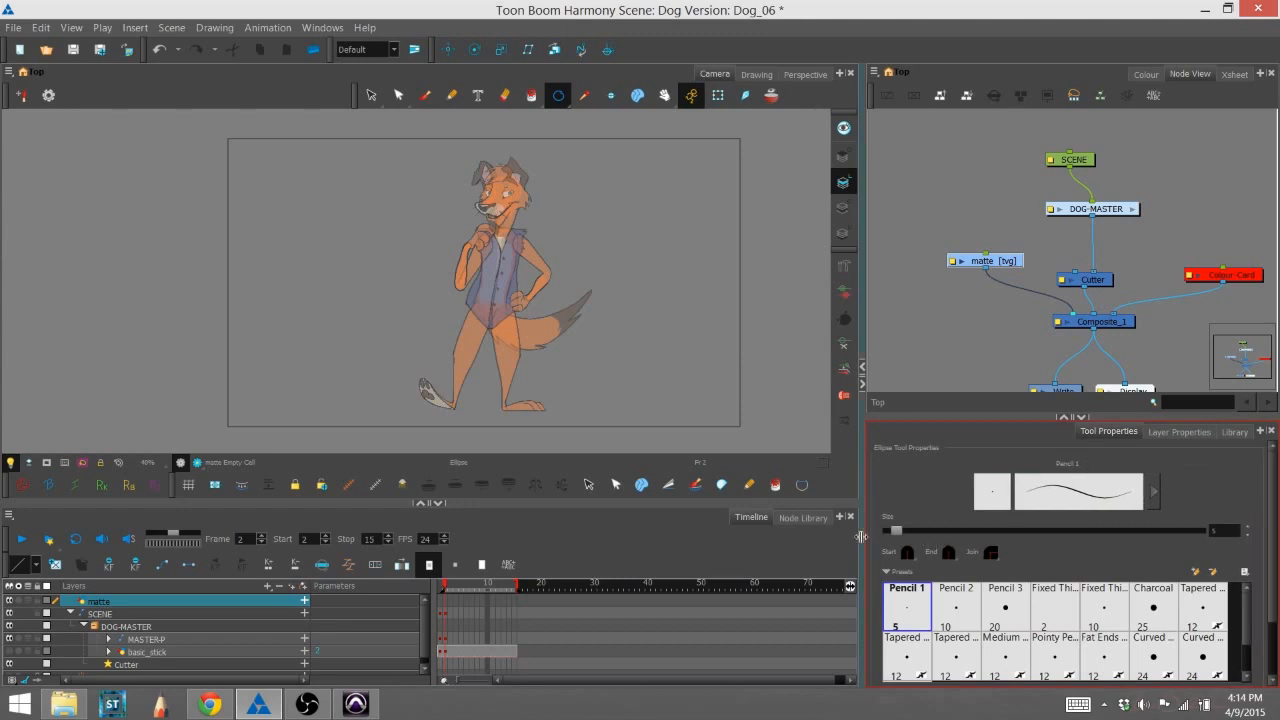
pyautogui.scroll(-2, 878, 550)
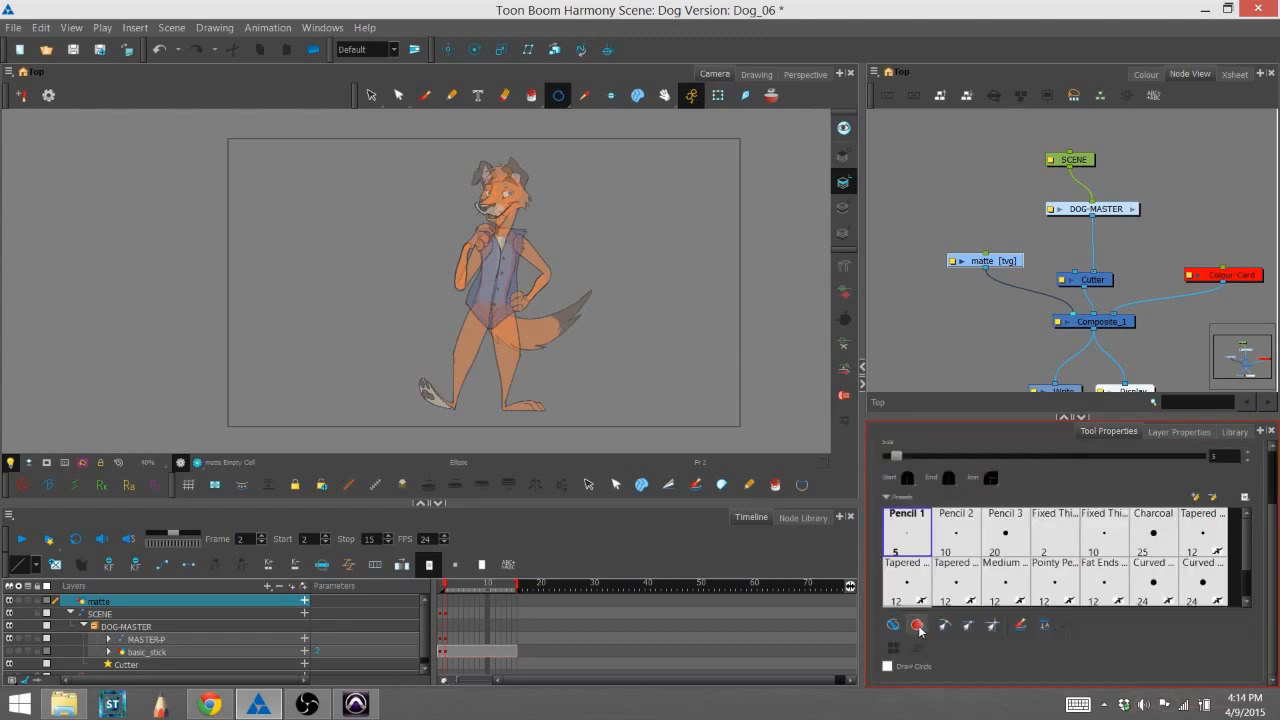
pyautogui.click(918, 626)
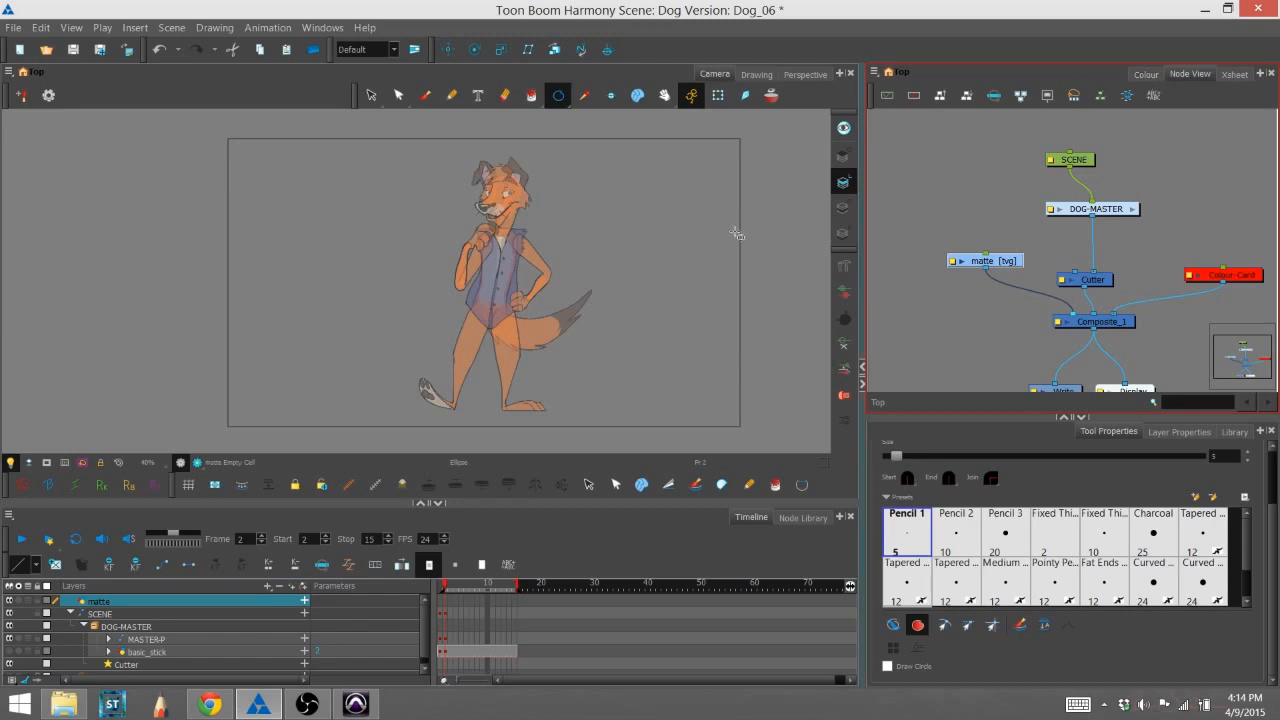
pyautogui.moveTo(424, 197); pyautogui.dragTo(678, 401)
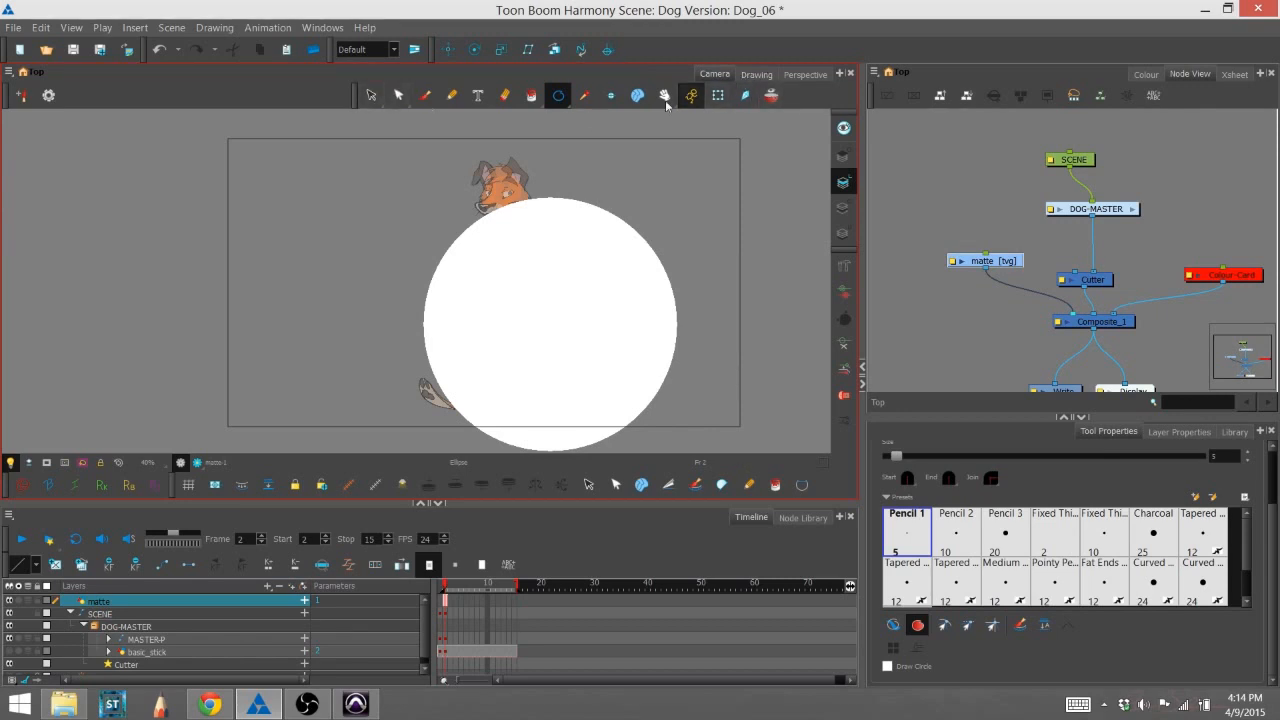
# Select the white circle on its own and move it up so it is centred over the dog
pyautogui.click(371, 95)
pyautogui.click(634, 294)
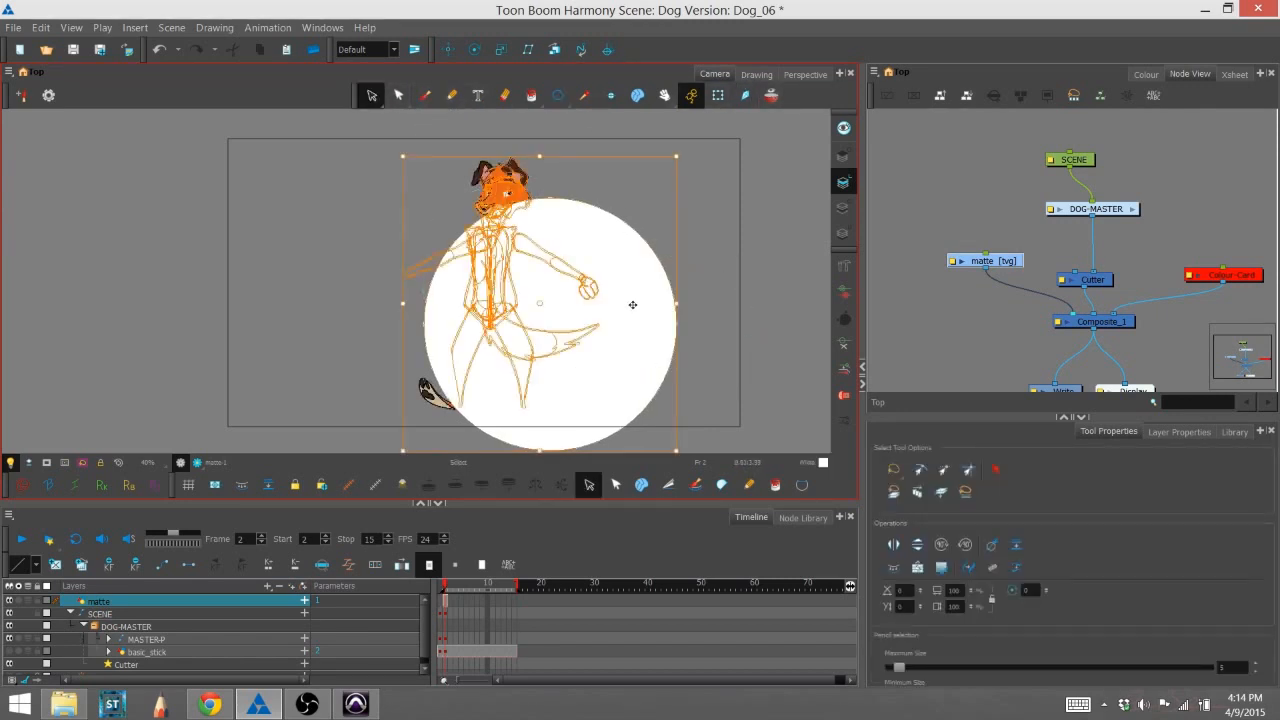
pyautogui.click(683, 211)
pyautogui.click(649, 322)
pyautogui.moveTo(649, 322); pyautogui.dragTo(606, 292)
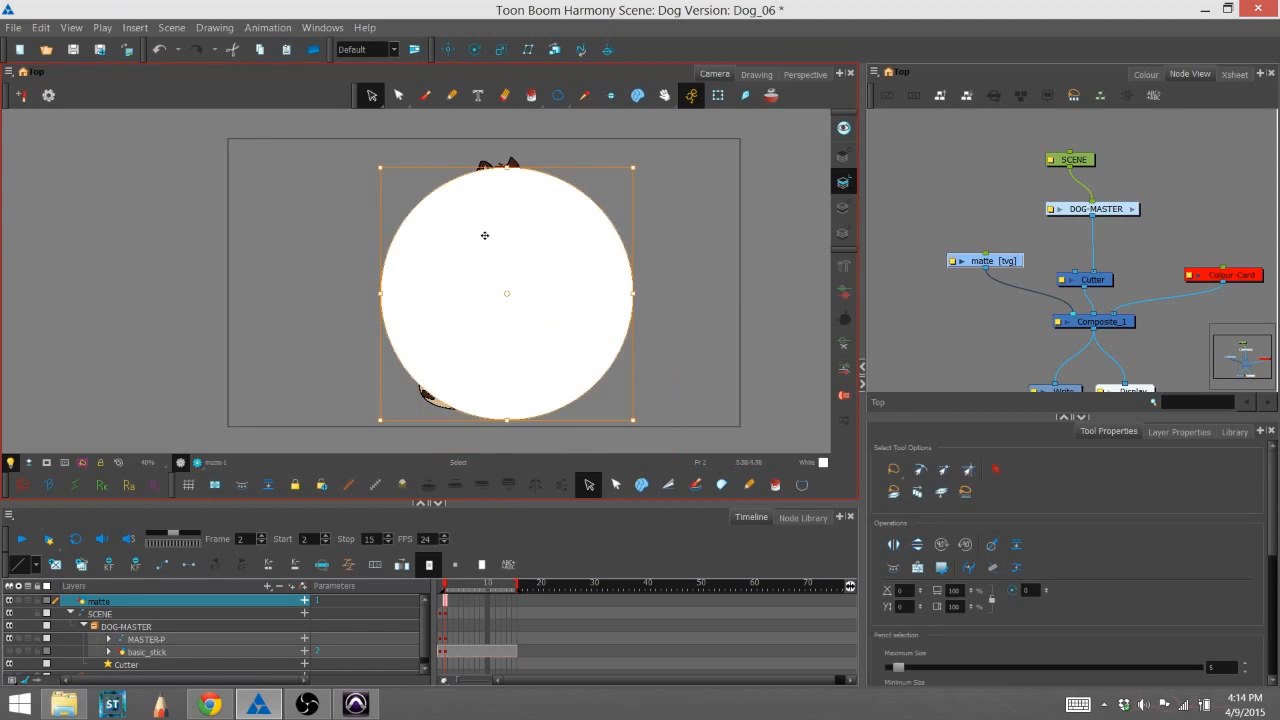
# Reroute the matte node's output from Composite_1 to the Cutter's matte input port
pyautogui.click(718, 95)
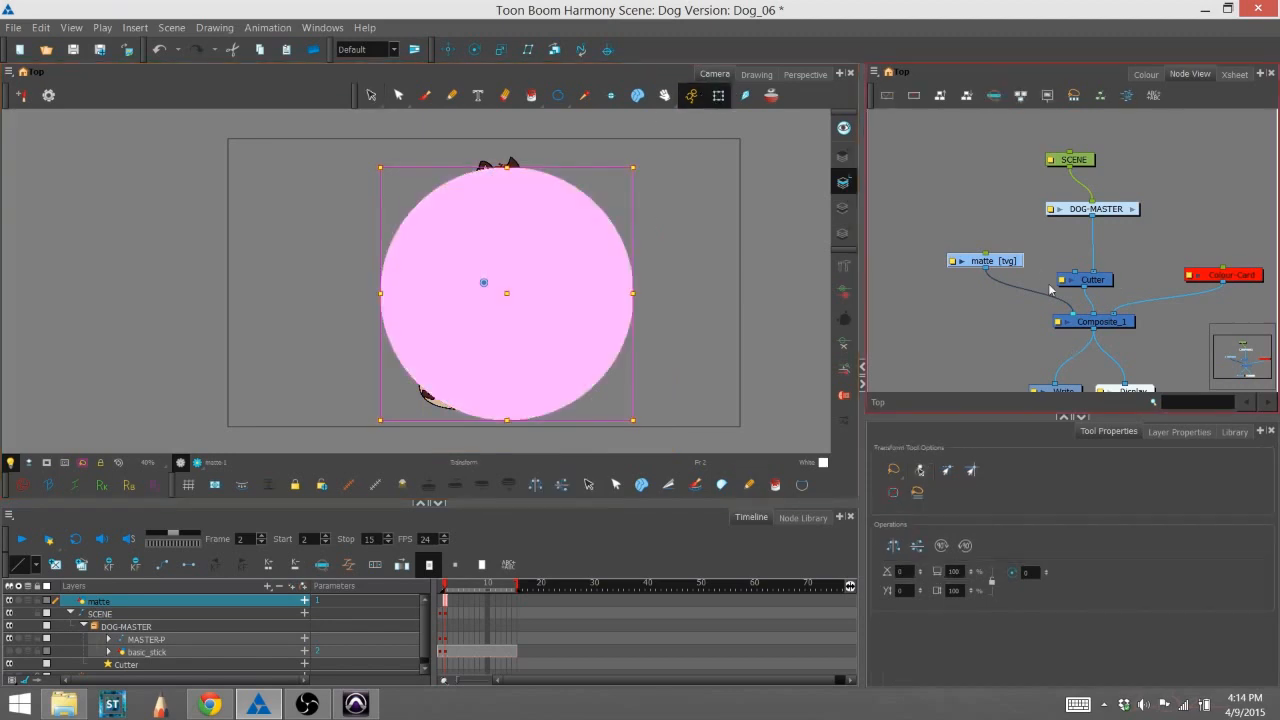
pyautogui.moveTo(1073, 316); pyautogui.dragTo(1068, 270)
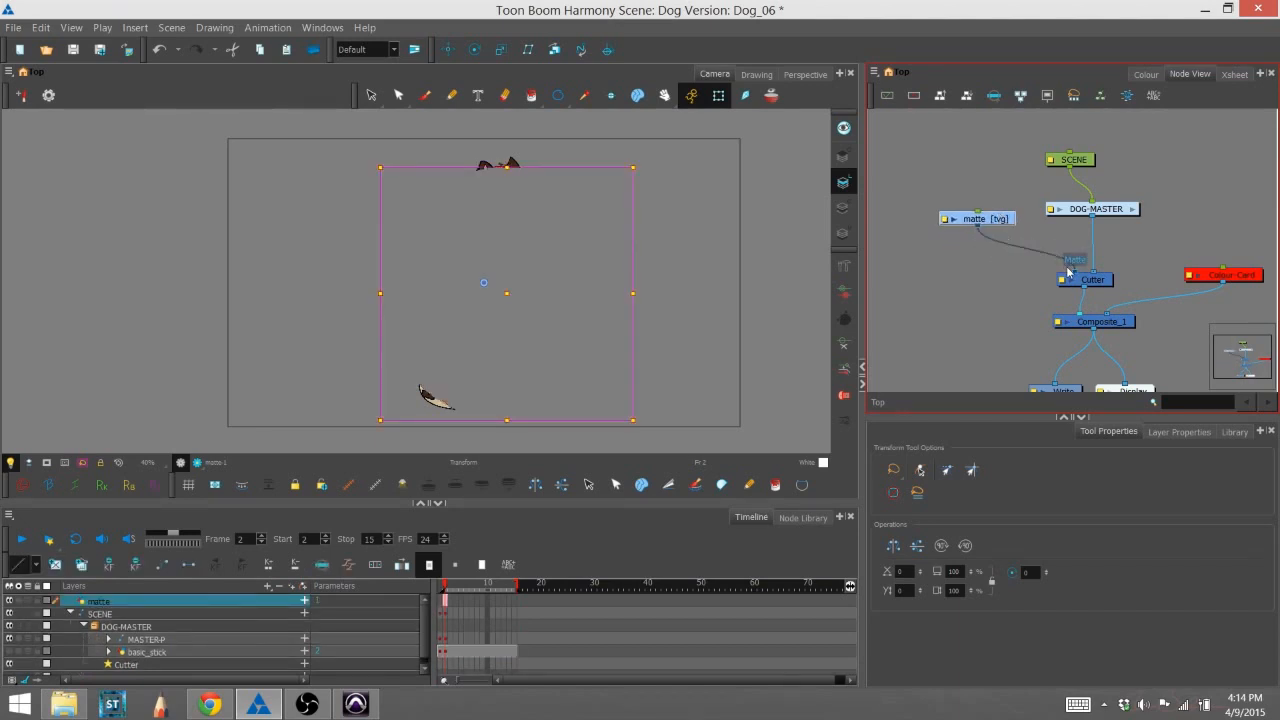
pyautogui.click(740, 286)
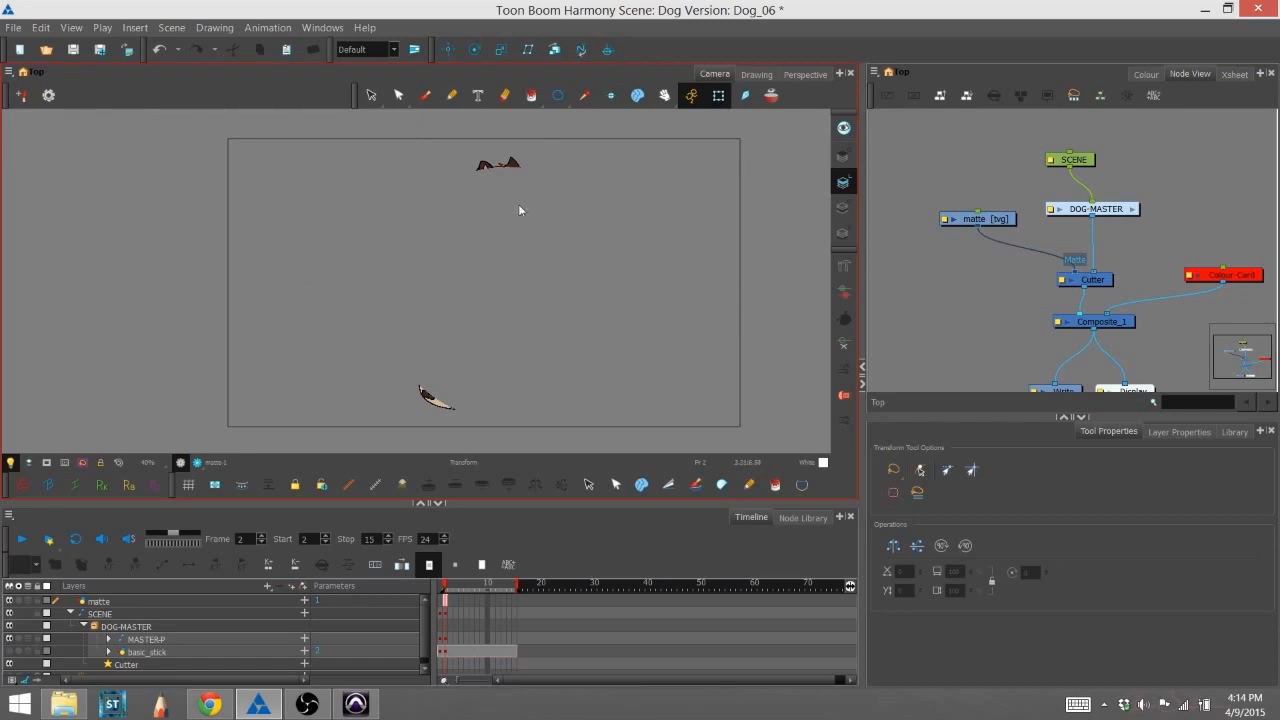
pyautogui.click(1021, 314)
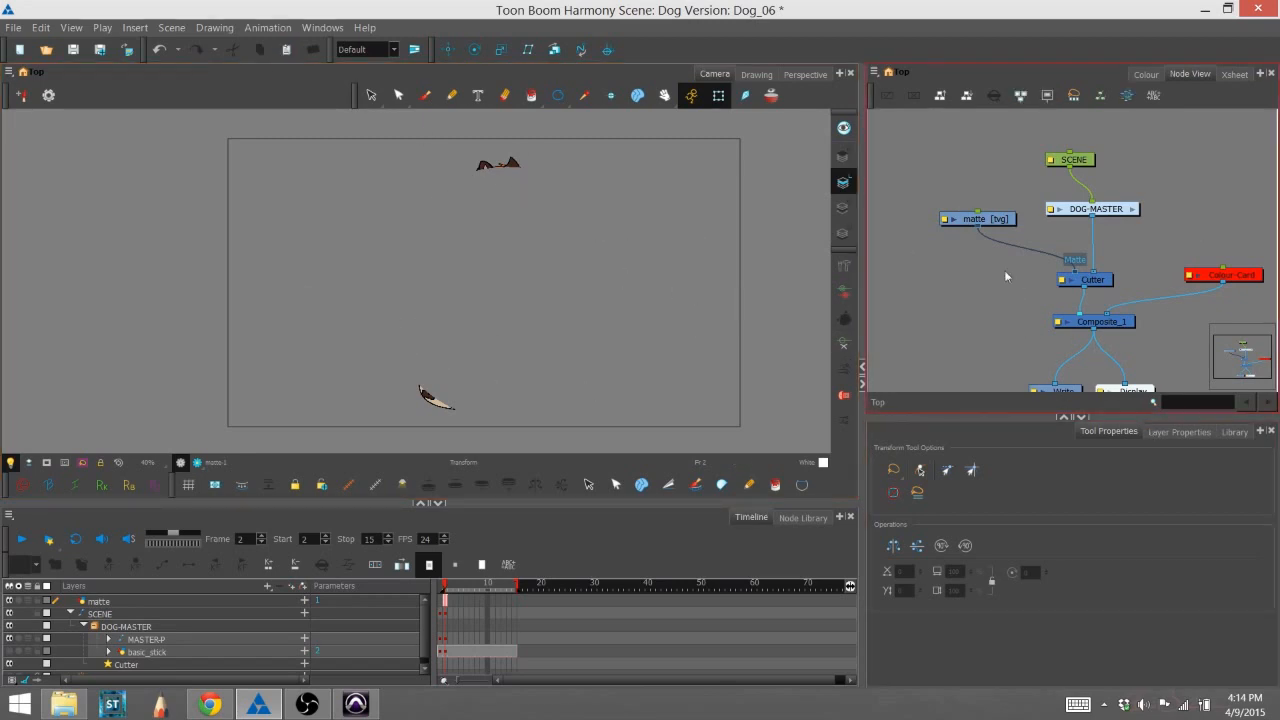
# Scale the matte circle down to a small size and place it over the dog's chest
pyautogui.click(1005, 219)
pyautogui.click(410, 283)
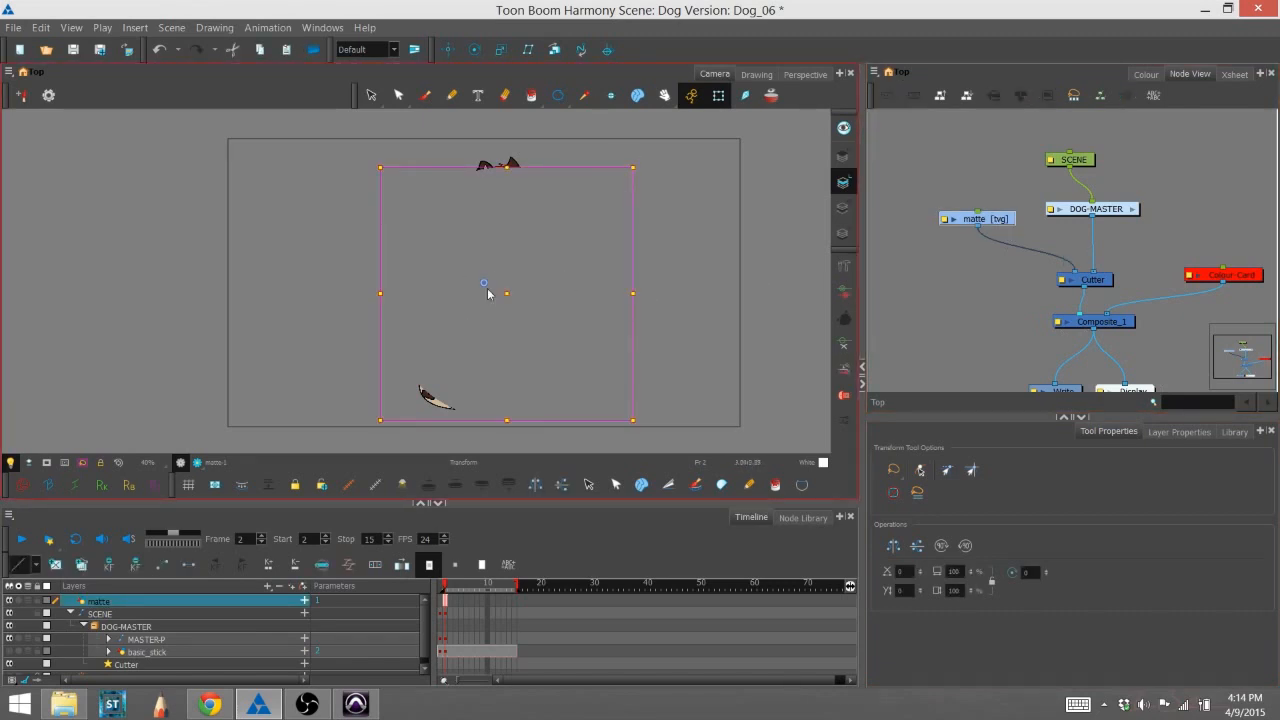
pyautogui.moveTo(484, 283); pyautogui.dragTo(495, 294)
pyautogui.moveTo(633, 167); pyautogui.dragTo(506, 256)
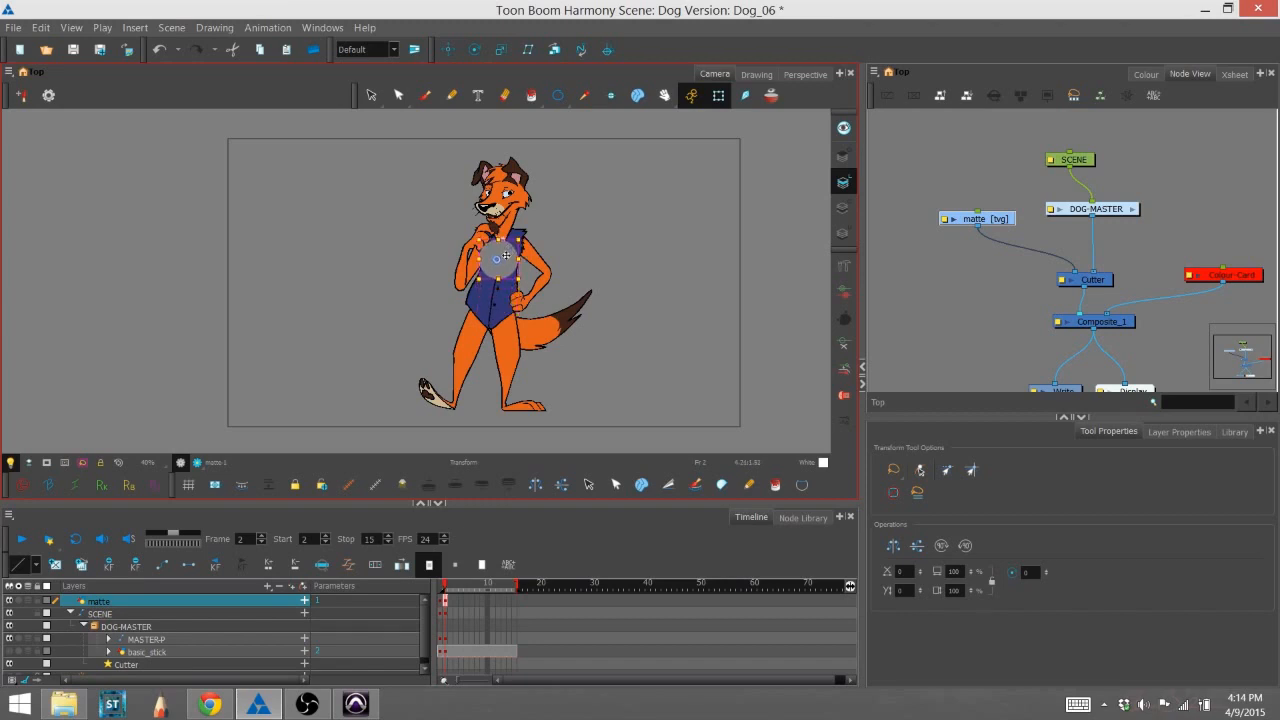
pyautogui.scroll(3, 559, 252)
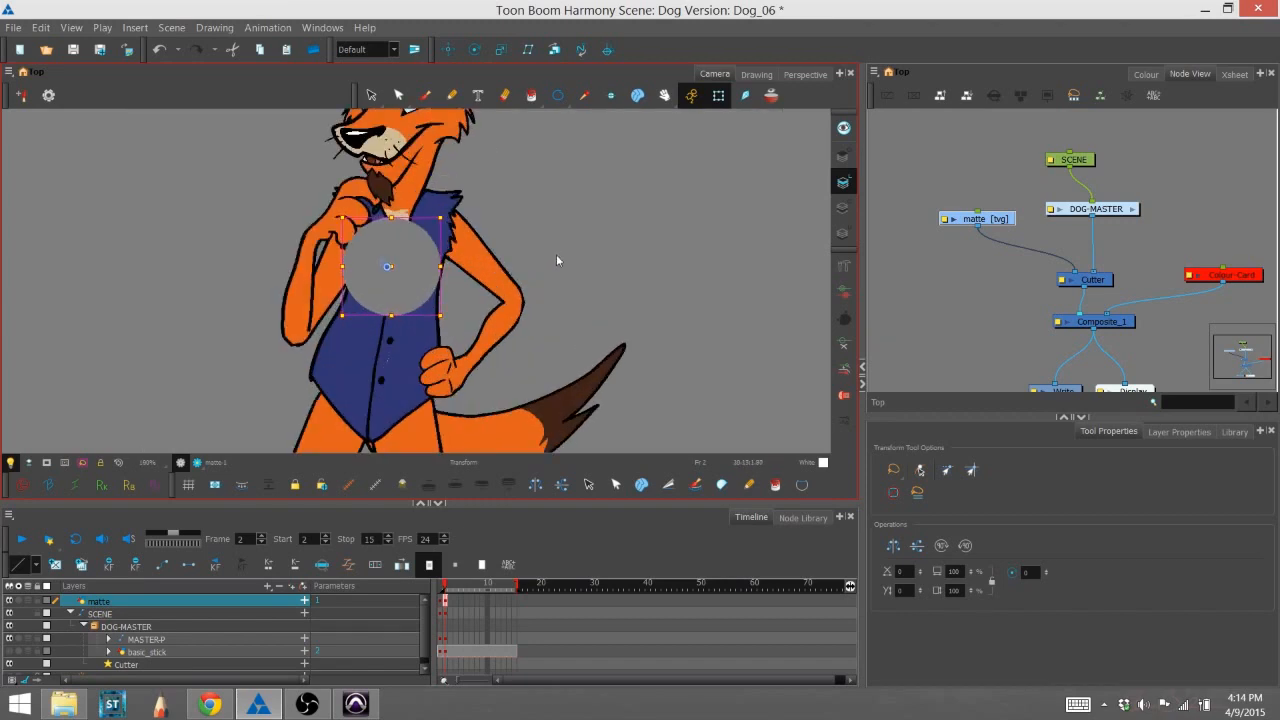
# Reselect the matte layer and move its circle up to the dog's neck and back down over the chest
pyautogui.click(429, 245)
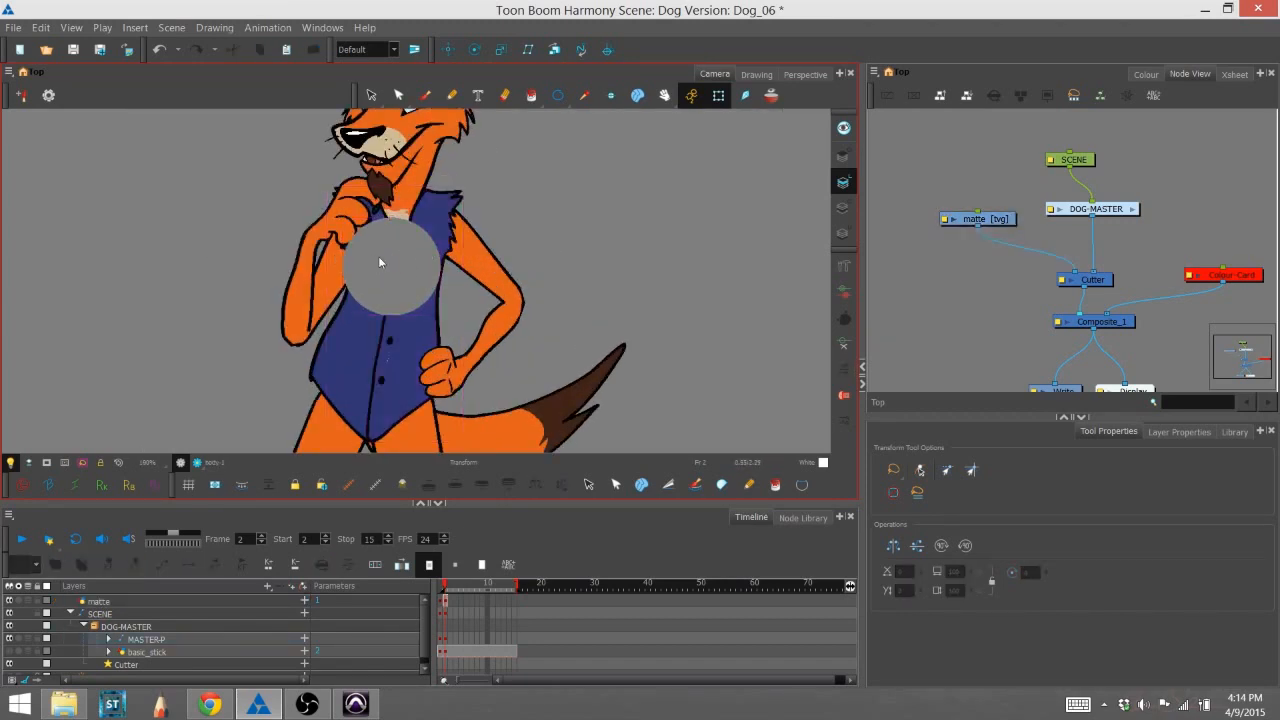
pyautogui.click(950, 222)
pyautogui.moveTo(399, 275); pyautogui.dragTo(393, 227)
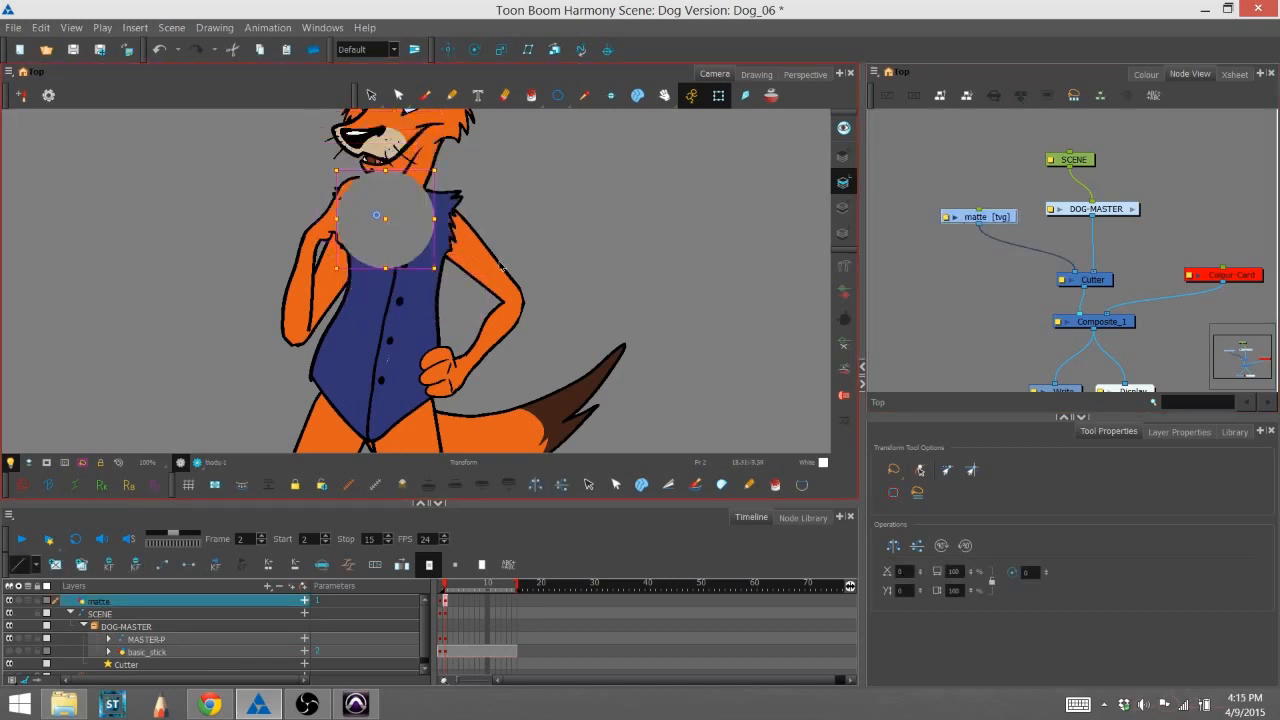
pyautogui.scroll(-3, 600, 258)
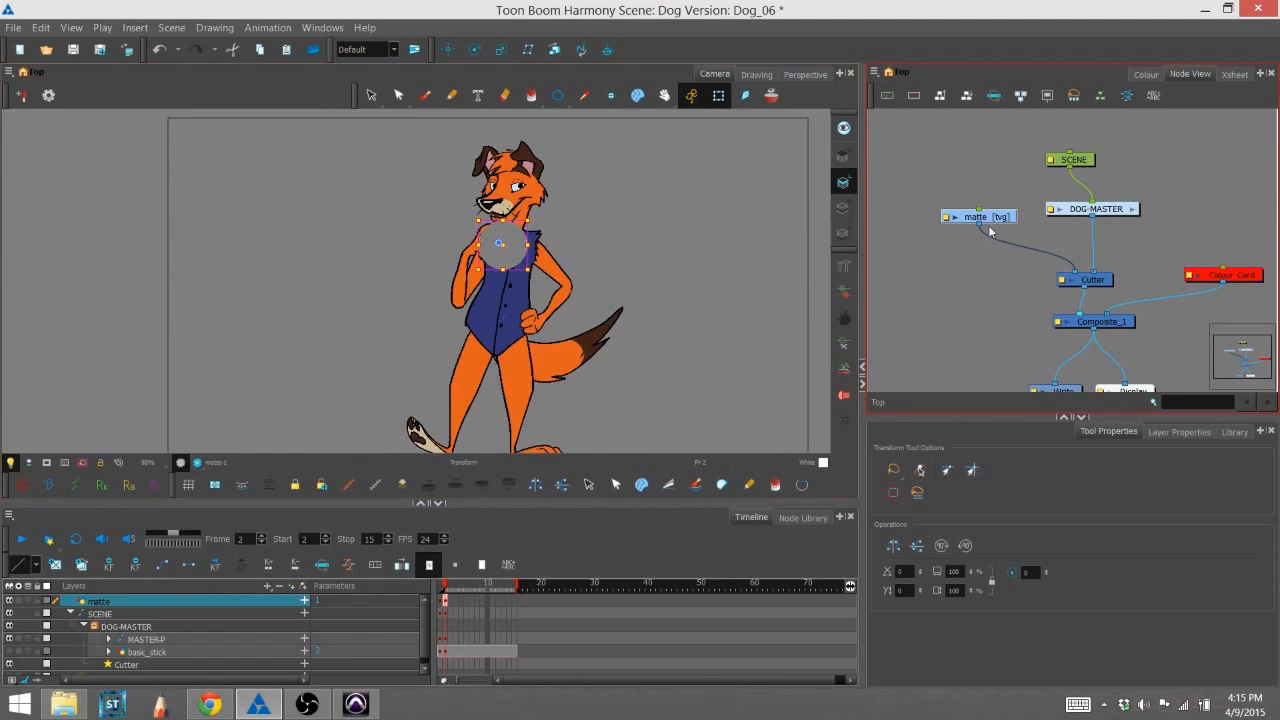
pyautogui.moveTo(506, 252)
pyautogui.mouseDown()
pyautogui.moveTo(517, 290)
pyautogui.moveTo(494, 298)
pyautogui.moveTo(480, 245)
pyautogui.moveTo(504, 303)
pyautogui.moveTo(490, 315)
pyautogui.moveTo(516, 311)
pyautogui.moveTo(500, 275)
pyautogui.moveTo(510, 268)
pyautogui.mouseUp()
pyautogui.click(1020, 281)
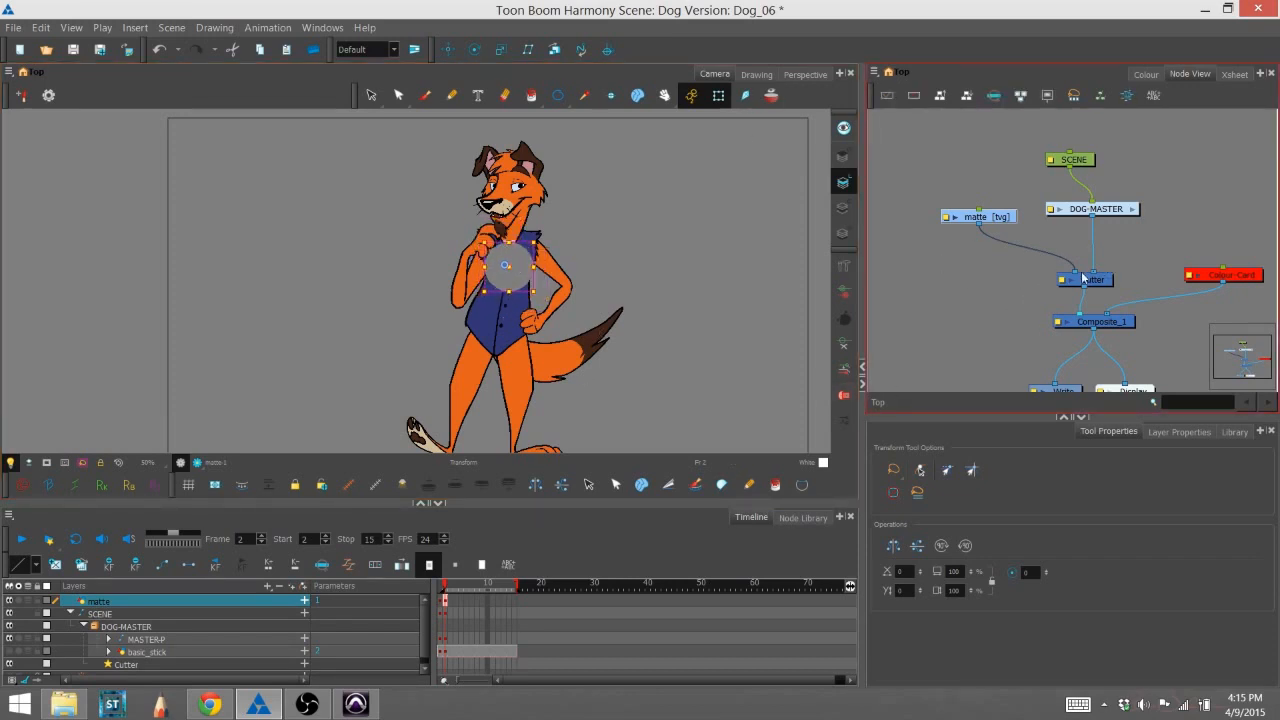
# Enable the Inverted option on the Cutter node
pyautogui.click(1083, 280)
pyautogui.click(1176, 432)
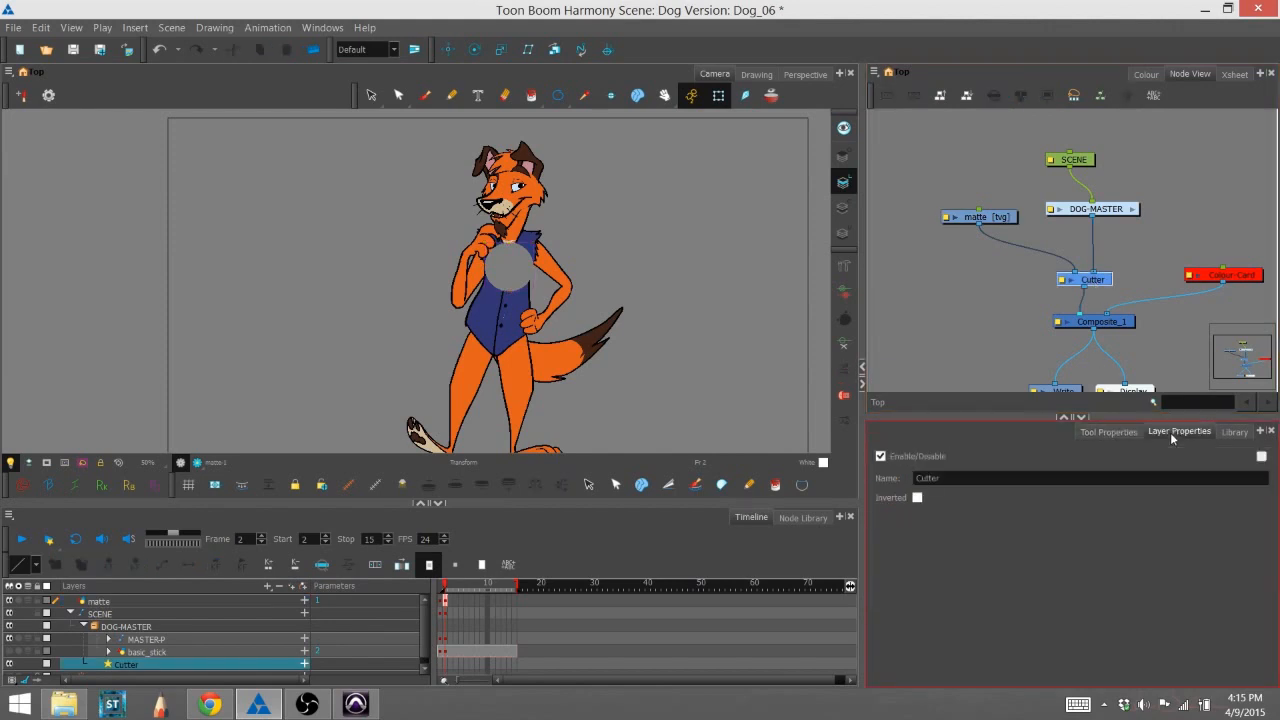
pyautogui.click(918, 499)
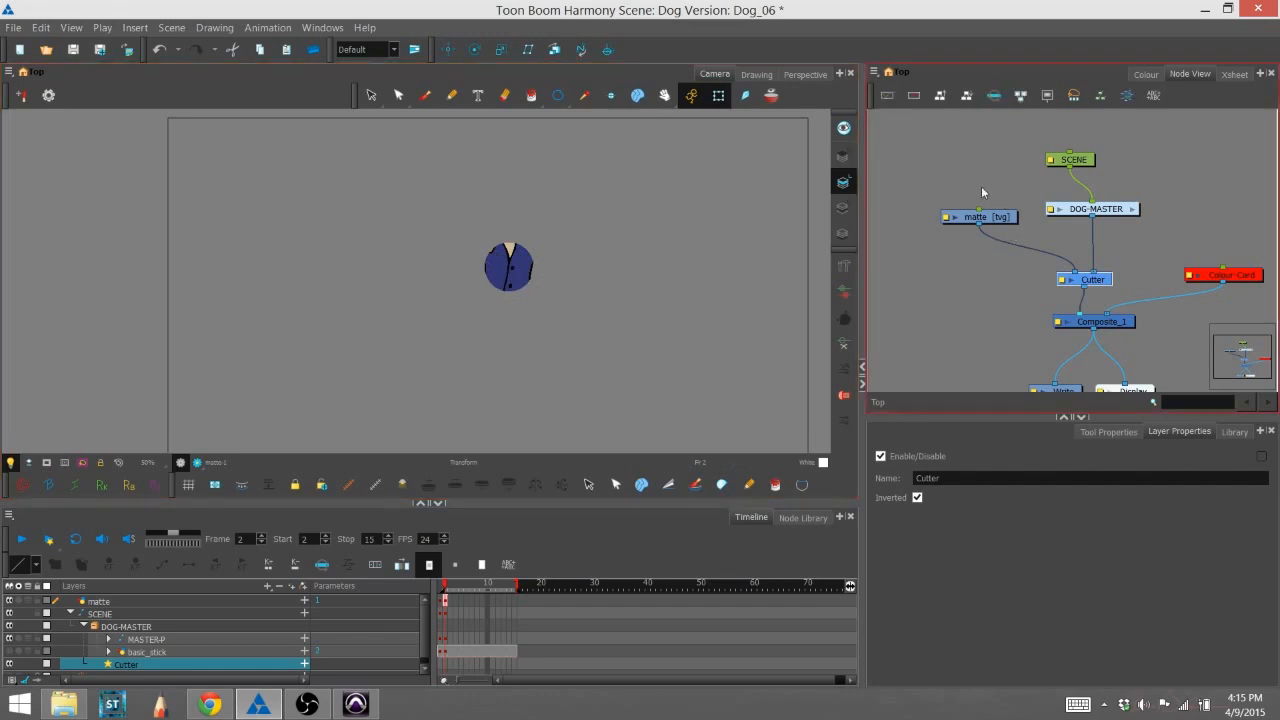
# Move the matte circle up over the dog's face and extend the matte drawing's exposure to frame 13
pyautogui.click(979, 216)
pyautogui.moveTo(511, 267)
pyautogui.mouseDown()
pyautogui.moveTo(510, 173)
pyautogui.moveTo(490, 152)
pyautogui.moveTo(512, 178)
pyautogui.moveTo(505, 229)
pyautogui.moveTo(520, 241)
pyautogui.moveTo(480, 271)
pyautogui.moveTo(503, 291)
pyautogui.moveTo(500, 366)
pyautogui.moveTo(453, 412)
pyautogui.moveTo(515, 425)
pyautogui.moveTo(425, 436)
pyautogui.moveTo(505, 431)
pyautogui.moveTo(498, 283)
pyautogui.moveTo(512, 192)
pyautogui.mouseUp()
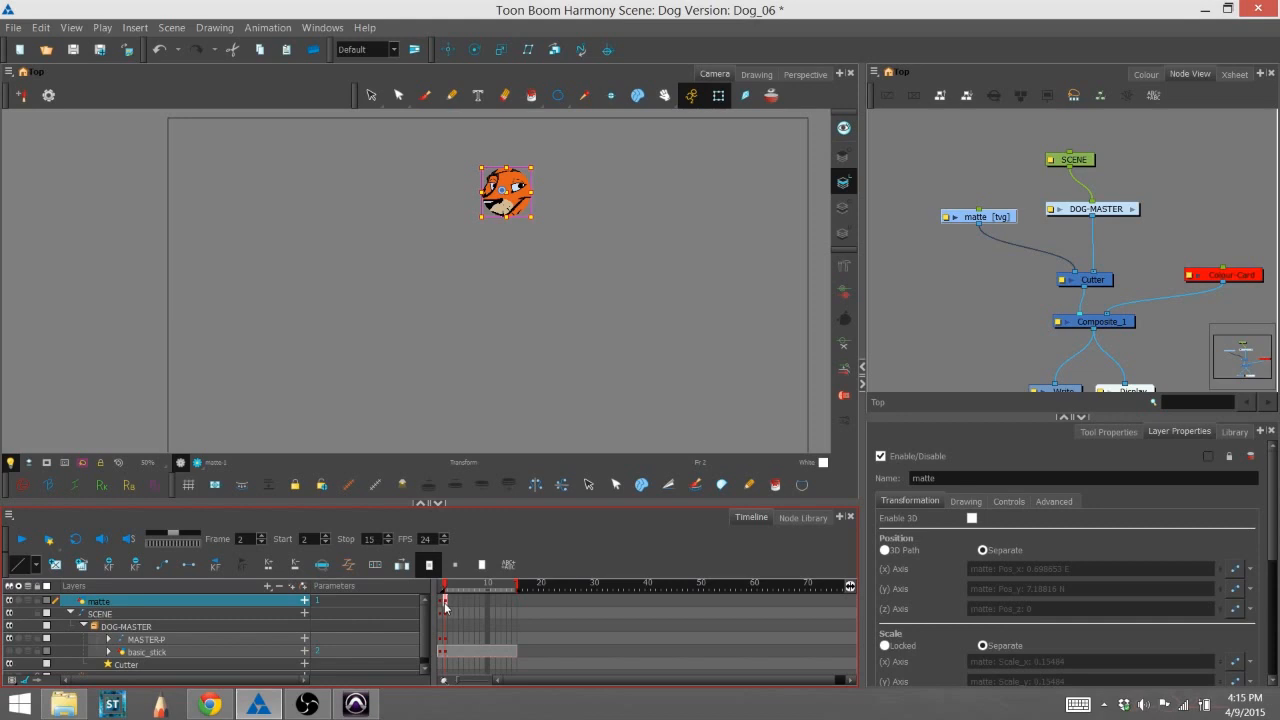
pyautogui.click(503, 599)
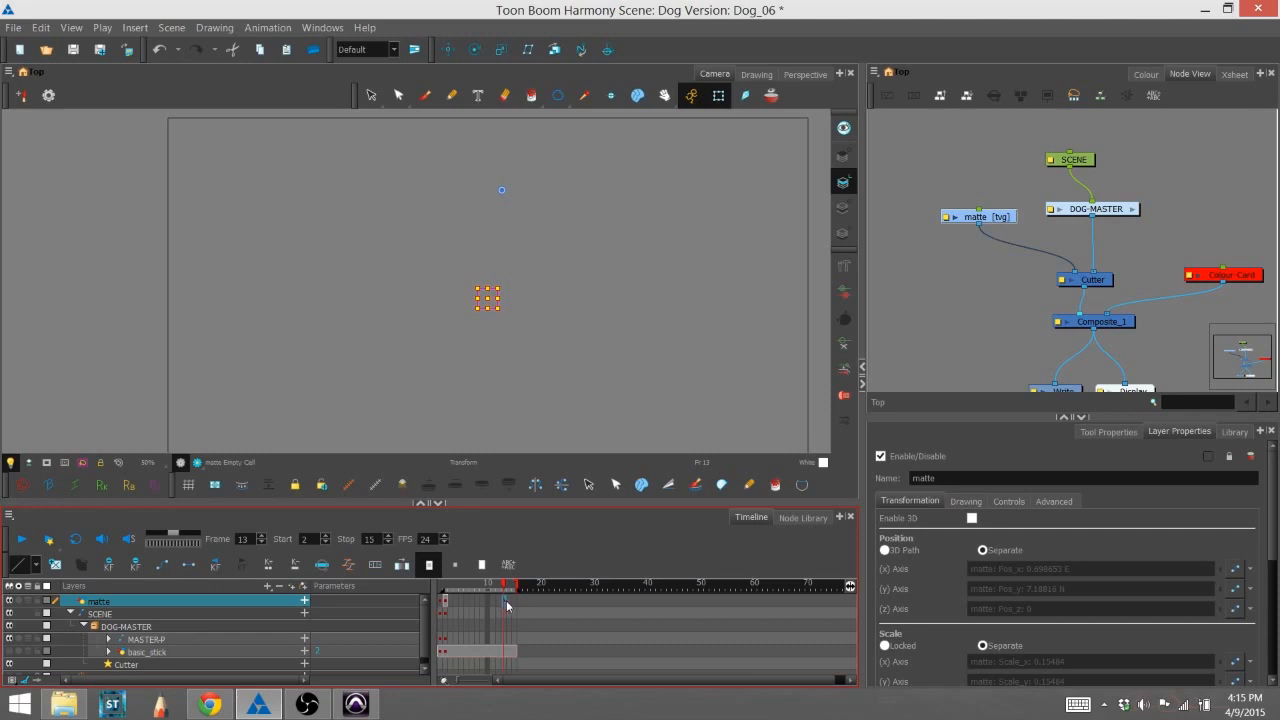
pyautogui.press('F5')
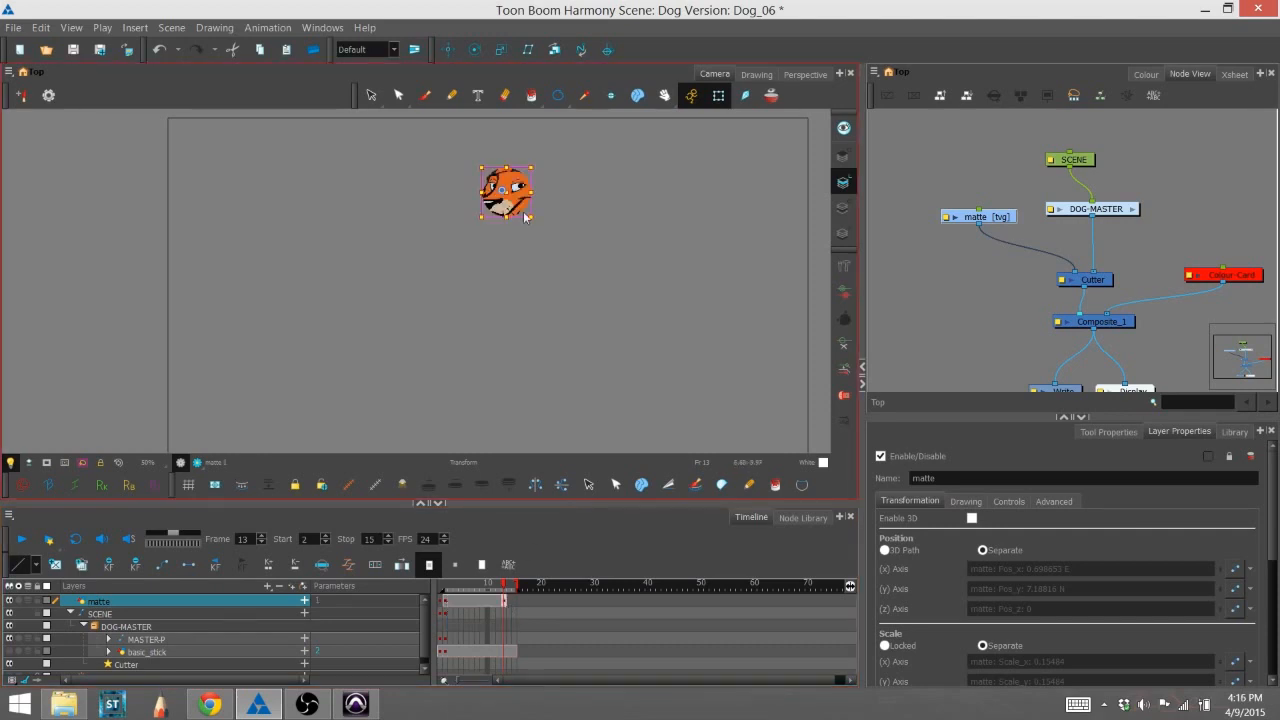
# Enlarge and reposition the matte circle at frame 13 so it encloses the whole dog
pyautogui.moveTo(530, 216); pyautogui.dragTo(558, 303)
pyautogui.moveTo(533, 207); pyautogui.dragTo(503, 298)
pyautogui.press('space')
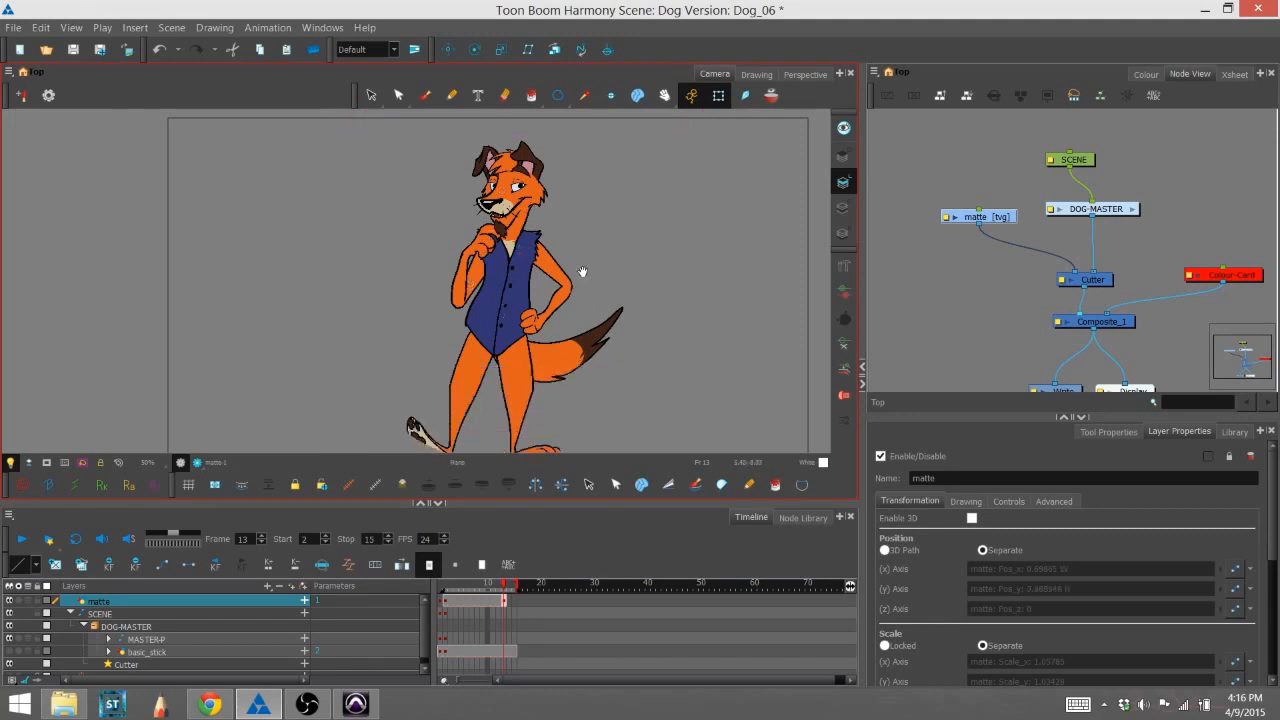
pyautogui.moveTo(586, 290); pyautogui.dragTo(574, 247)
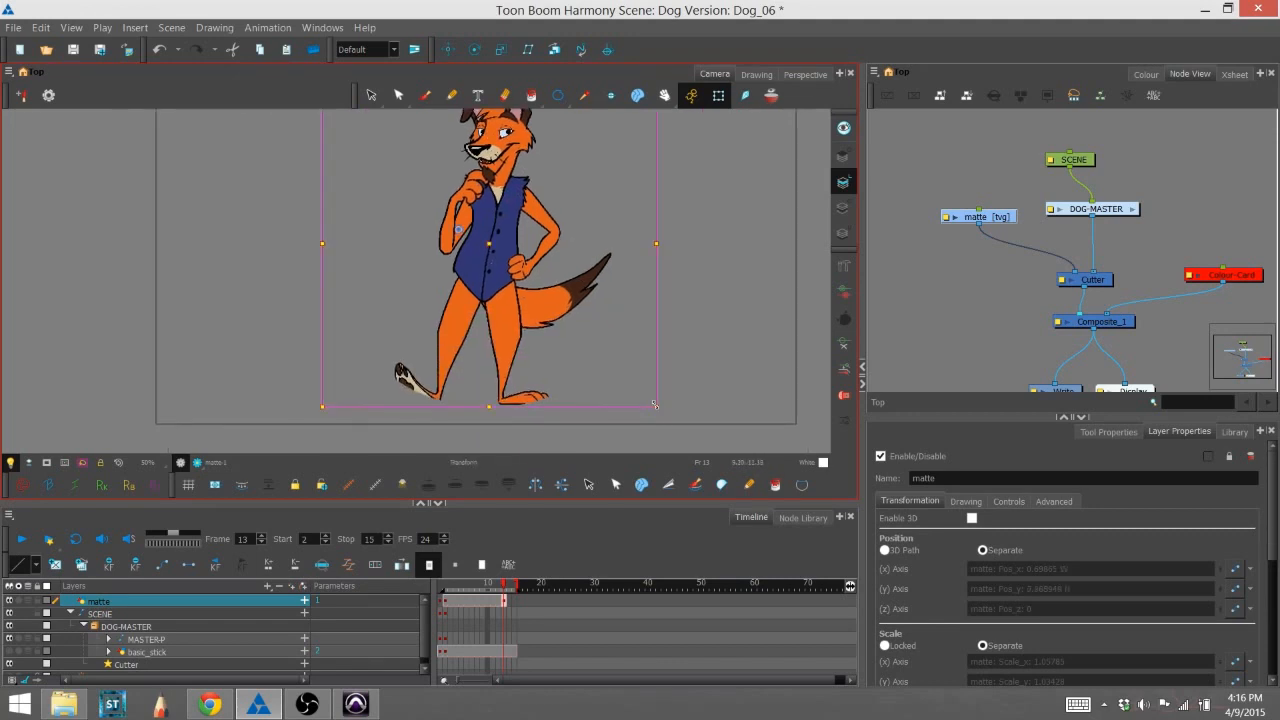
pyautogui.moveTo(655, 405); pyautogui.dragTo(666, 428)
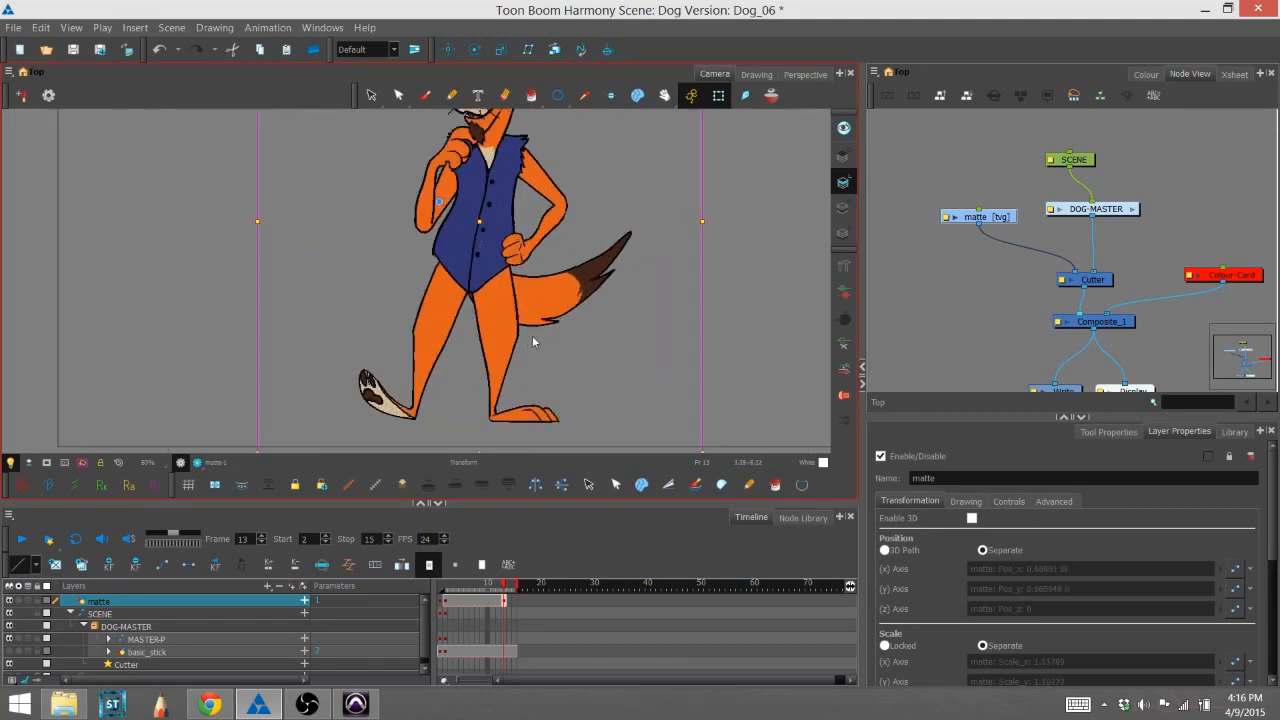
# Set the playback stop frame to 13 and play the scene
pyautogui.scroll(-1, 535, 345)
pyautogui.moveTo(517, 591); pyautogui.dragTo(504, 592)
pyautogui.click(22, 539)
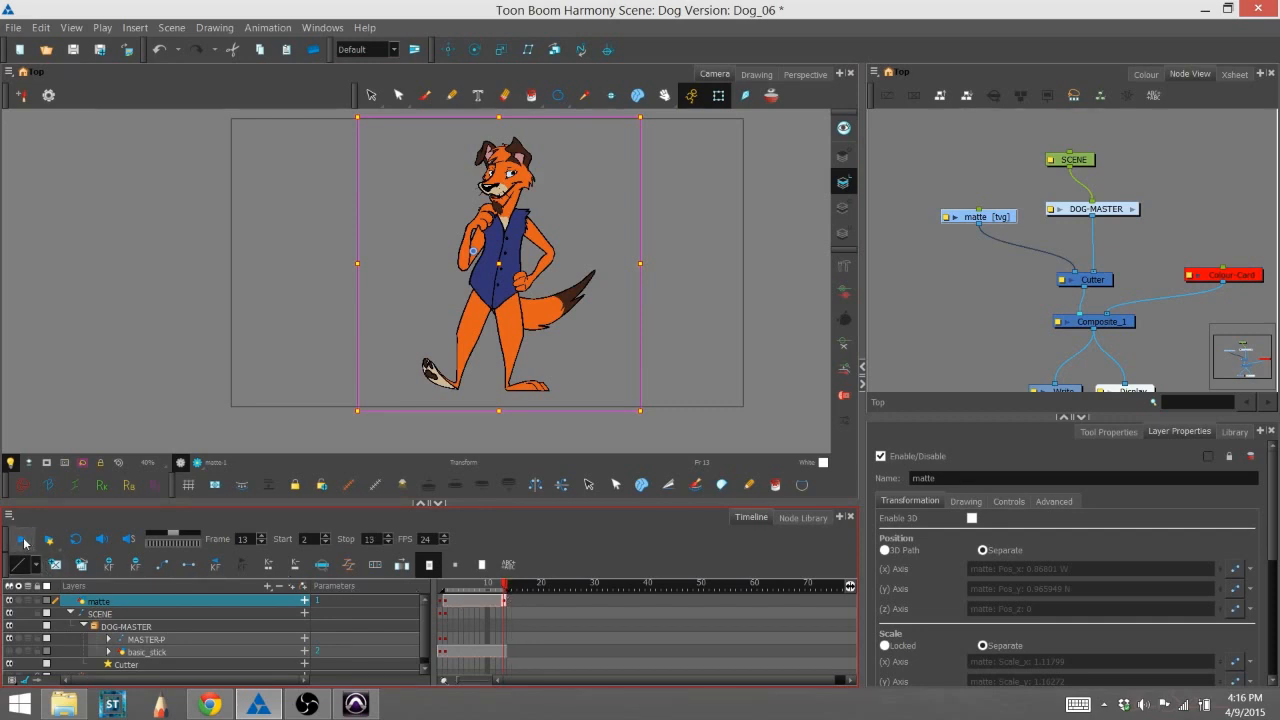
# Make the matte's frame 2 key a motion keyframe that tweens to frame 13, and play back the animation
pyautogui.click(452, 604)
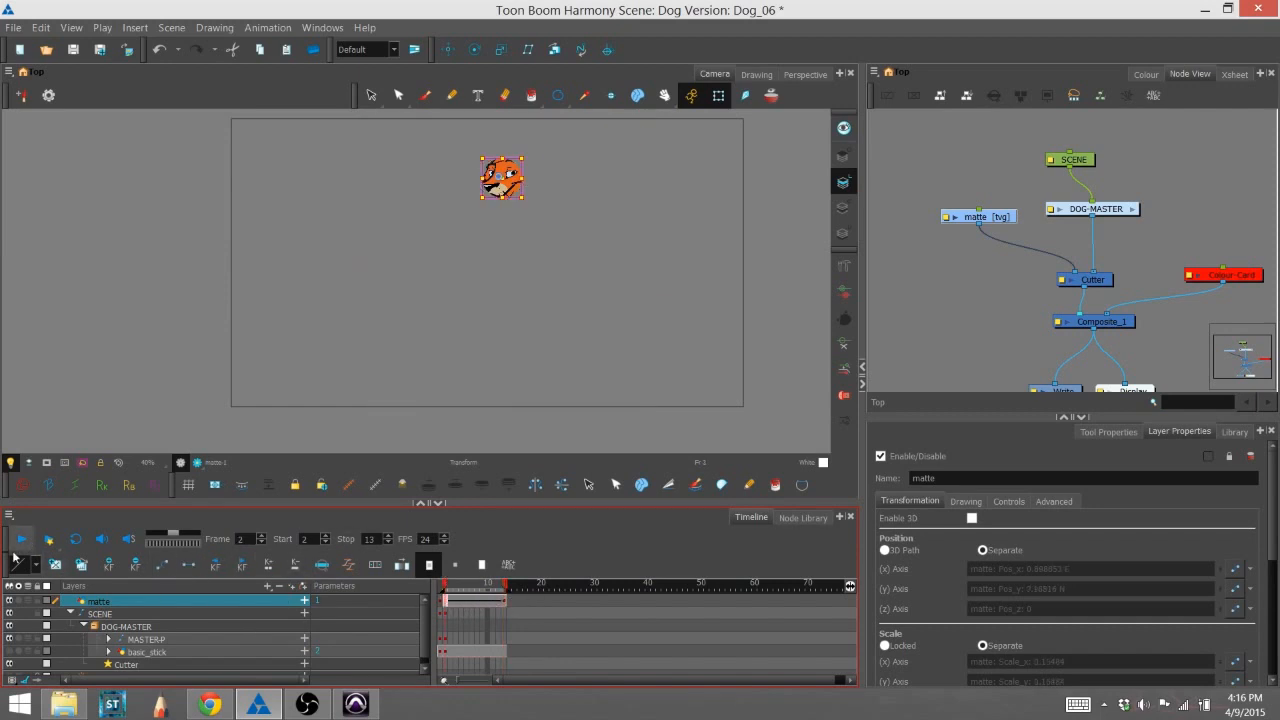
pyautogui.click(21, 540)
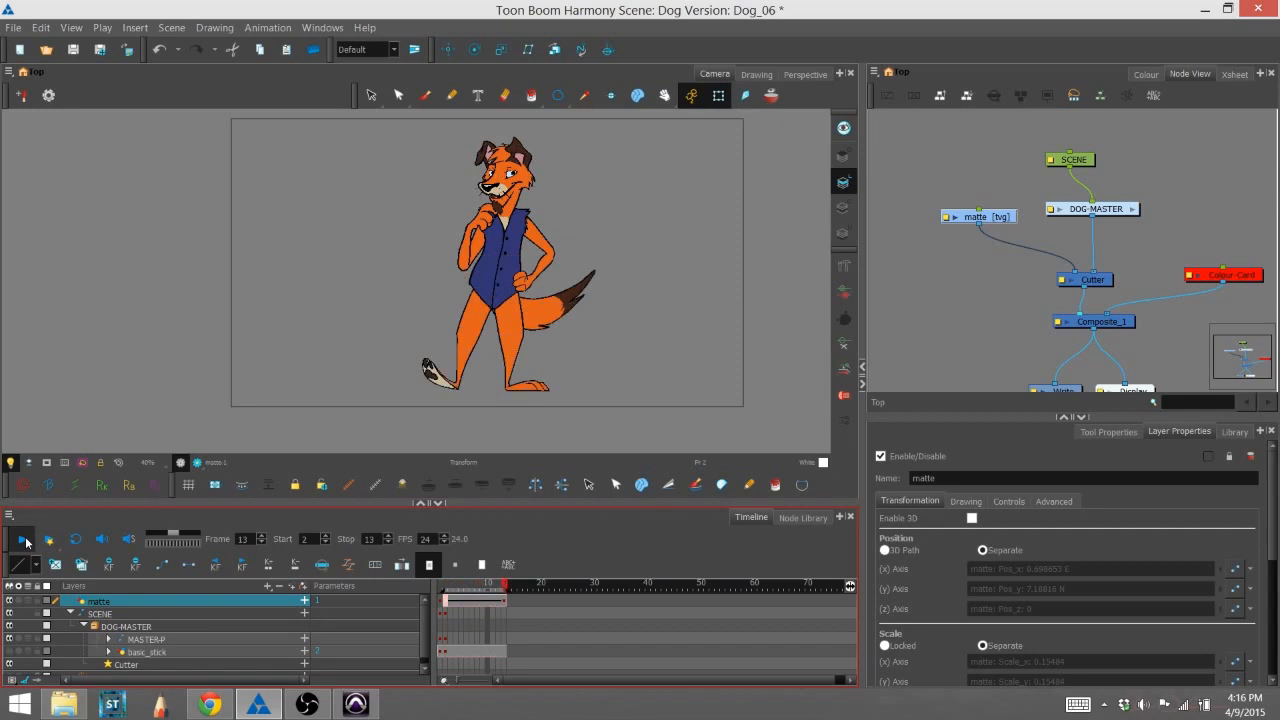
pyautogui.click(24, 540)
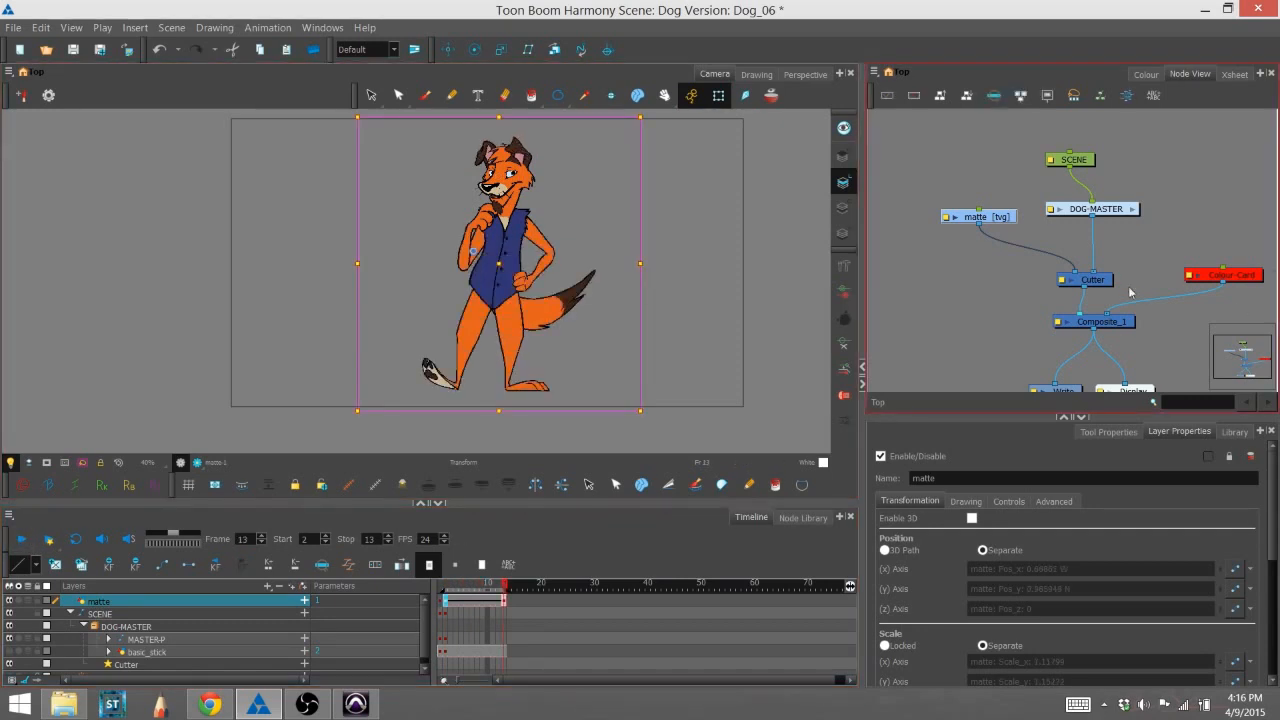